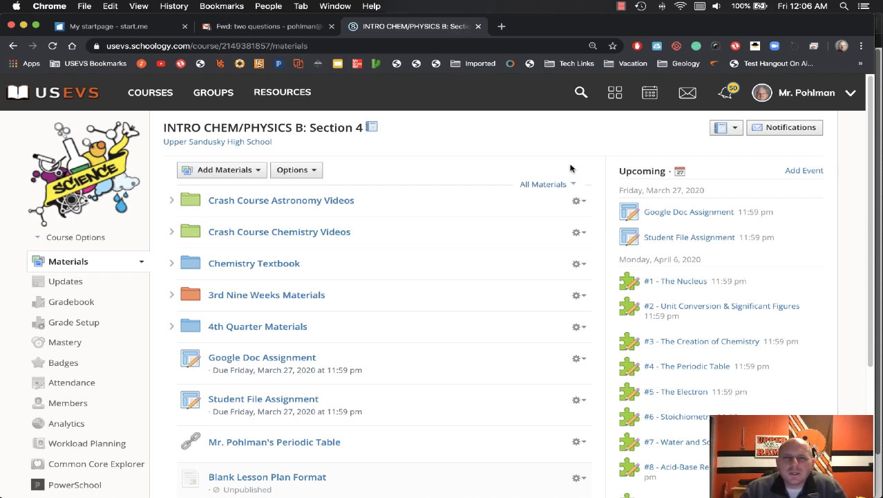
Step: Scroll the course Materials list and open the Google Doc Assignment
scroll(523, 212, "down", 5)
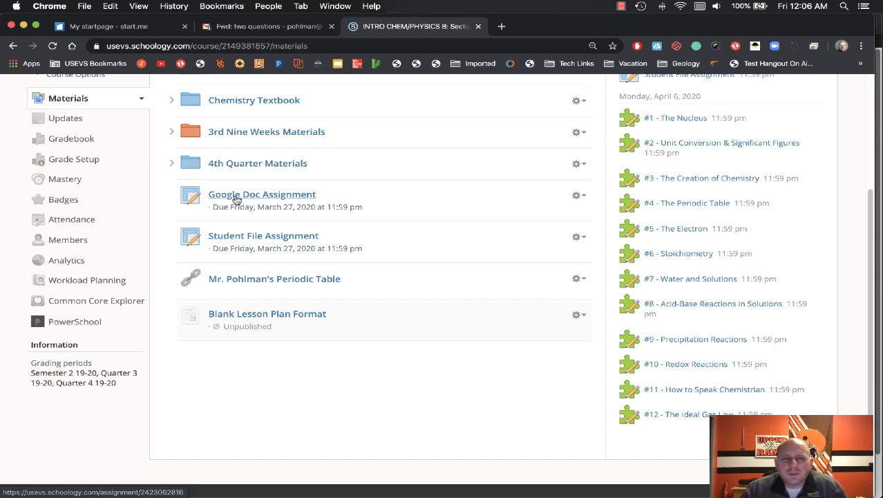
left_click(236, 199)
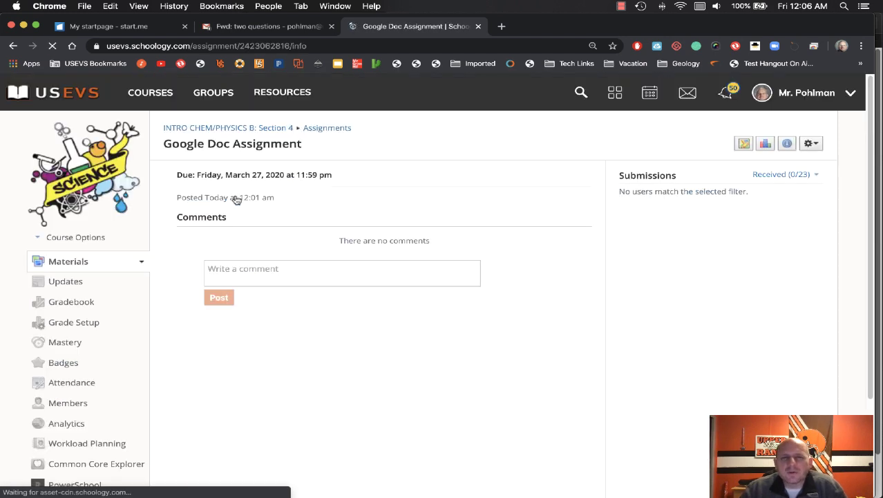
Step: Edit the assignment and attach the '#4 – Moon Phases' Google Drive document
left_click(810, 144)
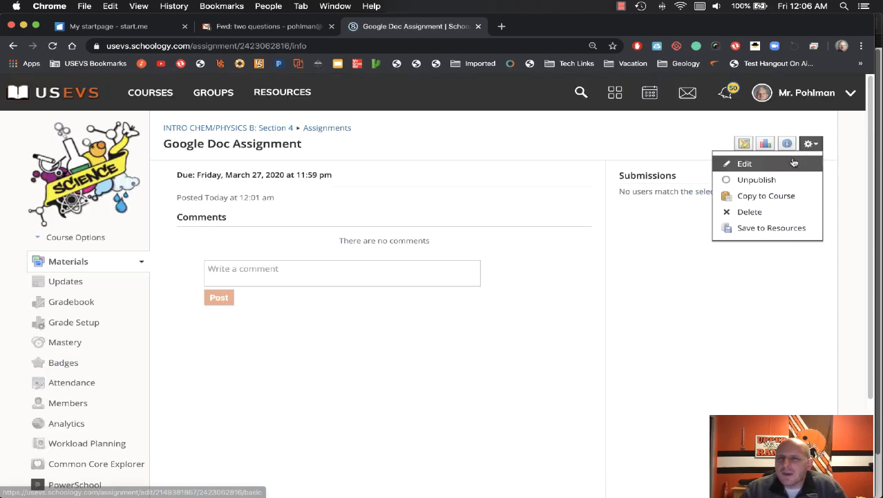
left_click(794, 163)
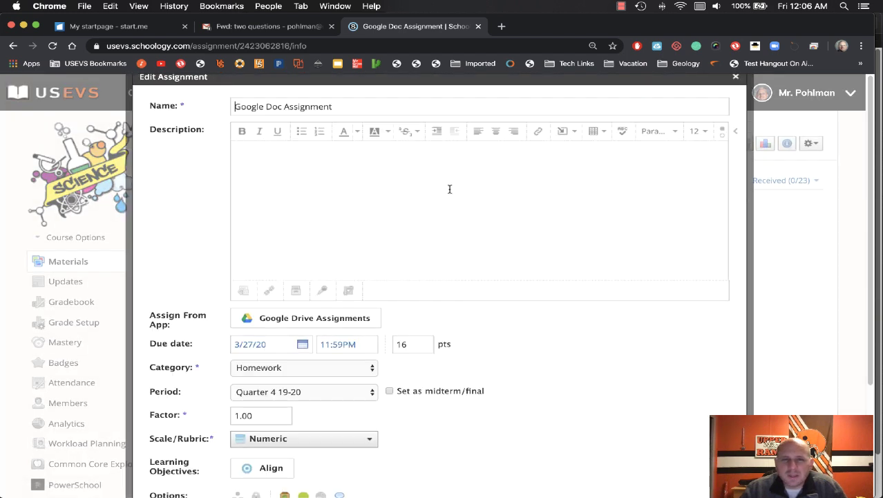
left_click(292, 318)
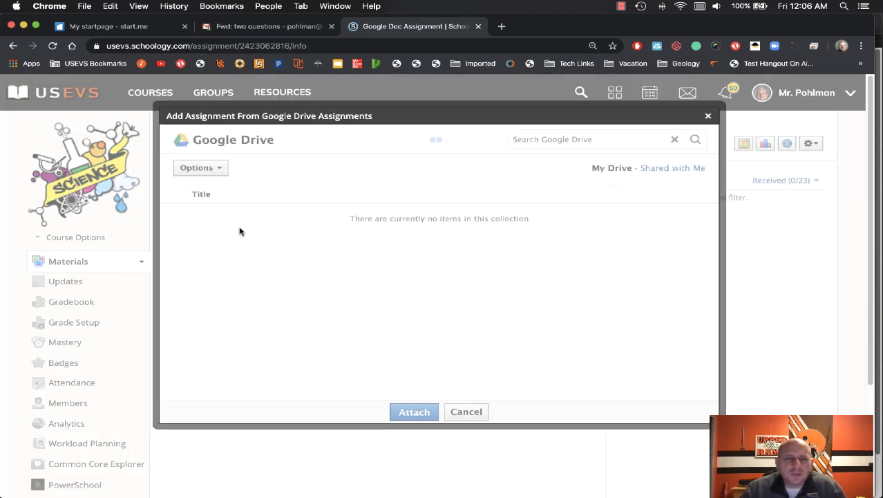
left_click(554, 140)
type("#4 – Moon Phases")
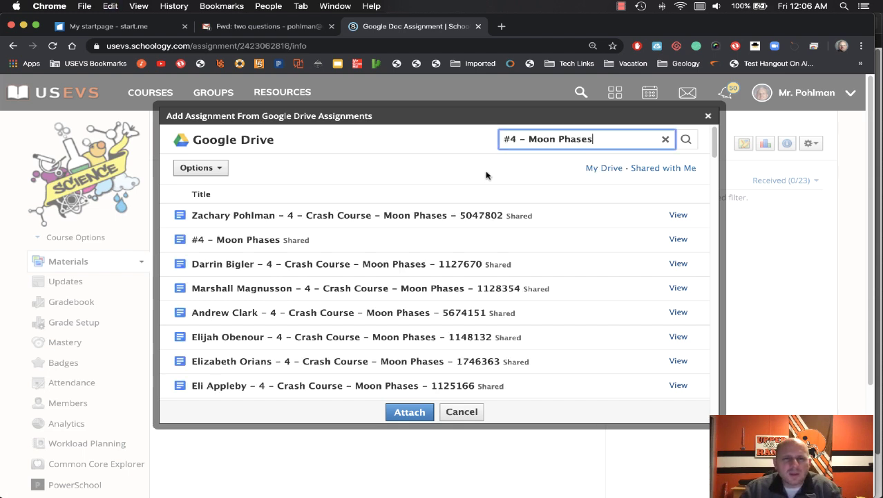
left_click(257, 242)
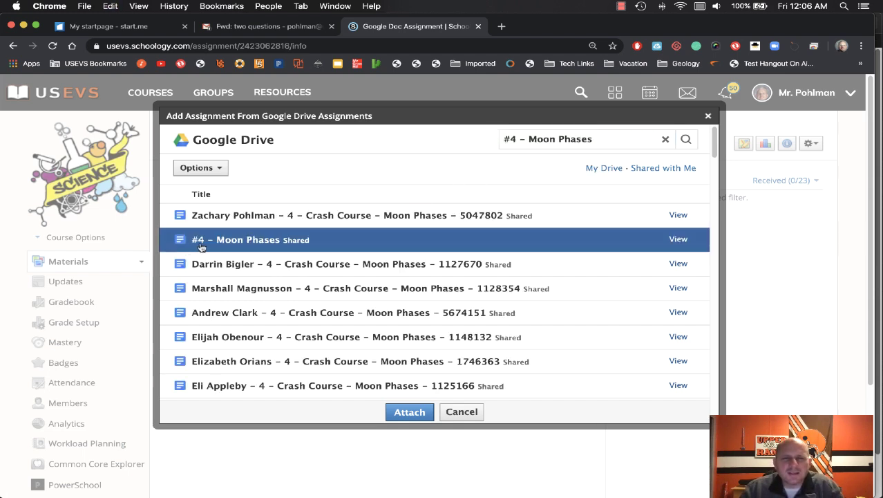
left_click(409, 412)
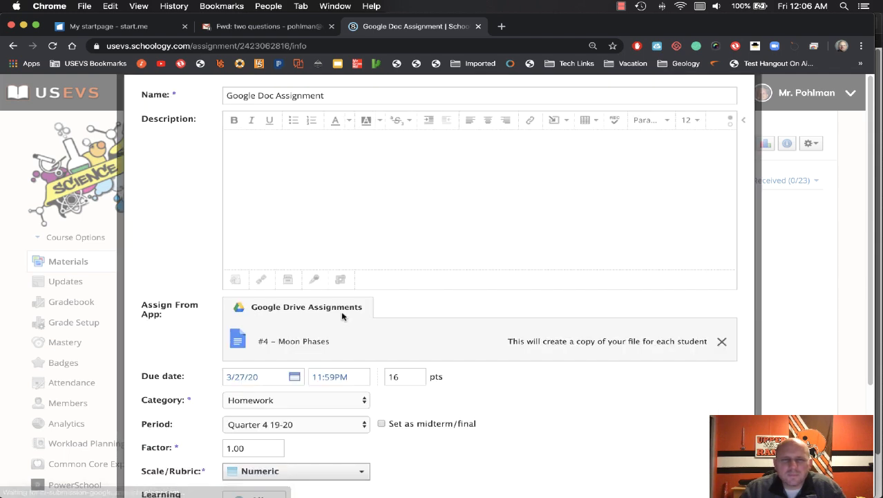
Step: Save the assignment changes and bring up all open windows
scroll(318, 330, "down", 1)
scroll(318, 330, "down", 3)
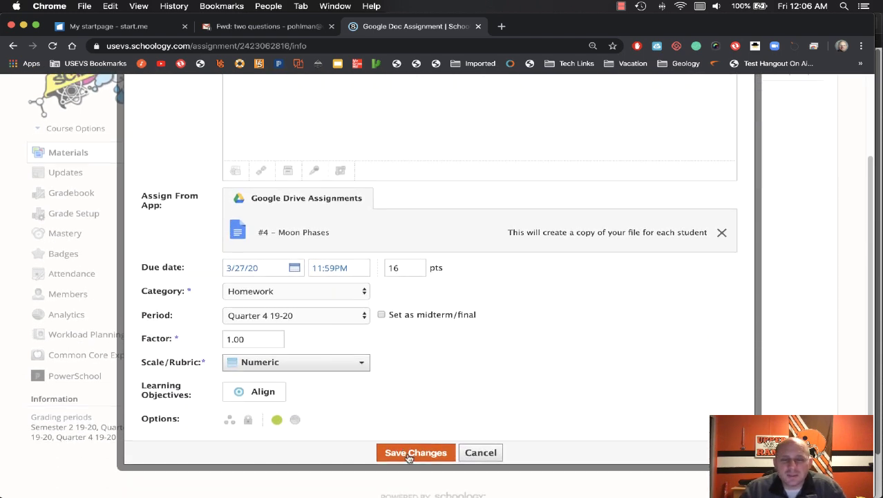
left_click(415, 453)
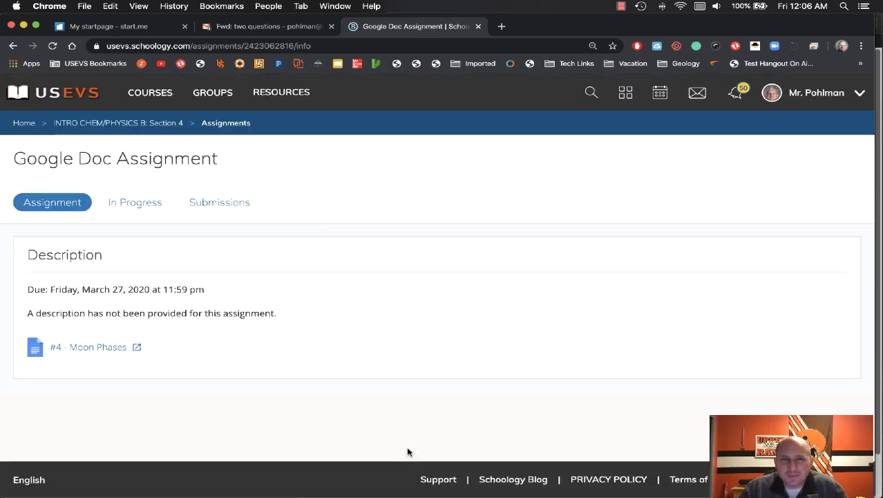
key("ctrl+Up")
Step: As the student, reload the course and open My Document in the Google Doc Assignment for editing
left_click(306, 247)
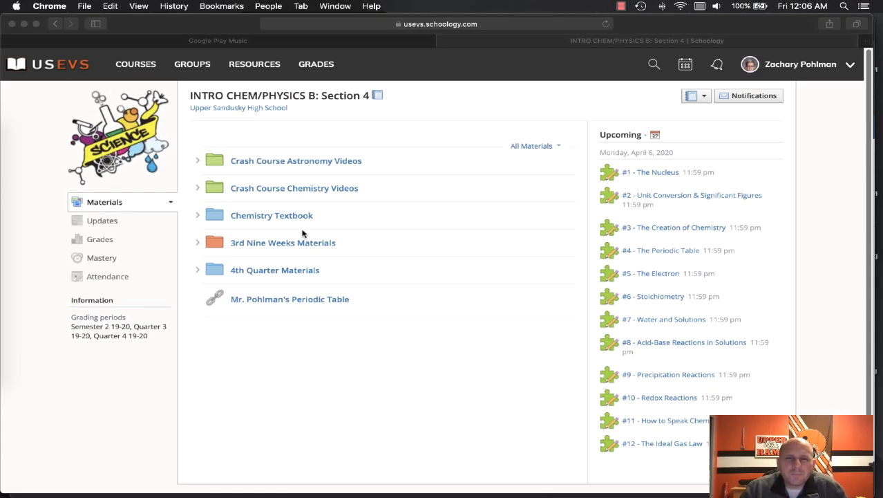
left_click(611, 24)
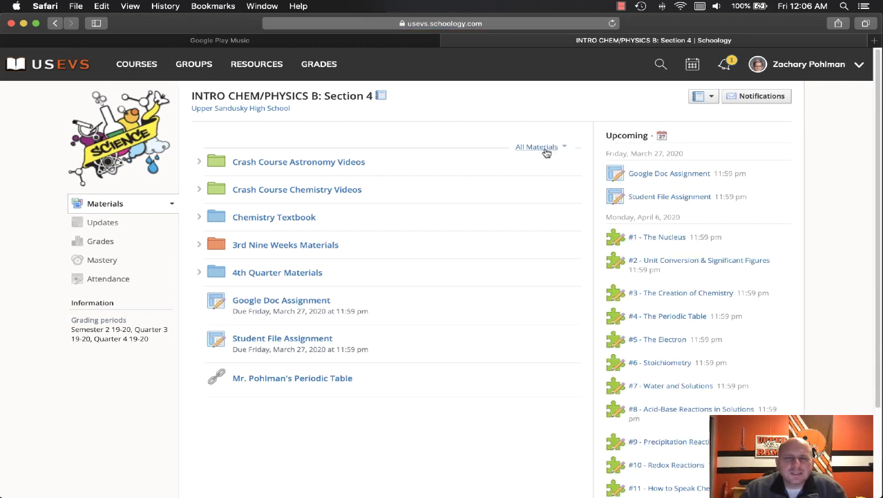
left_click(652, 178)
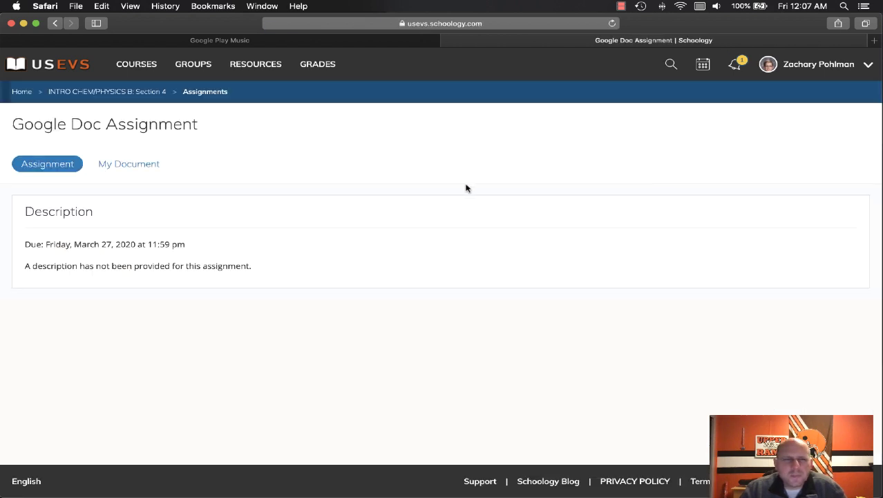
left_click(127, 168)
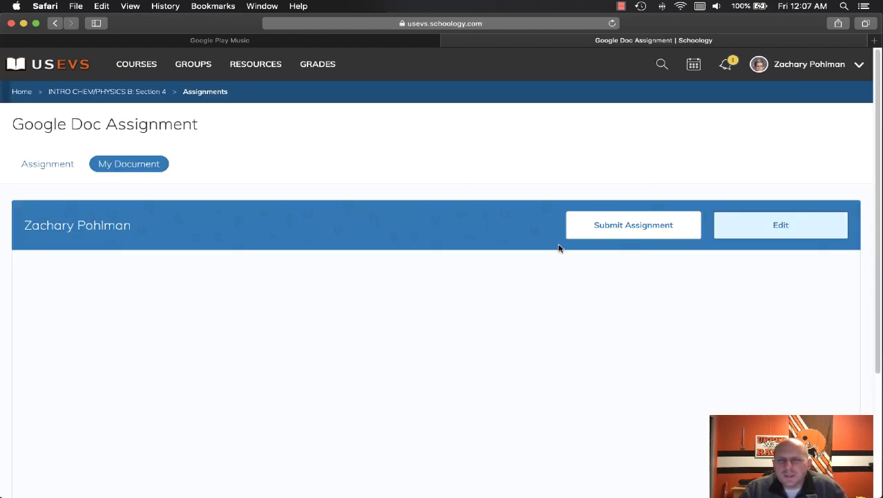
left_click(785, 235)
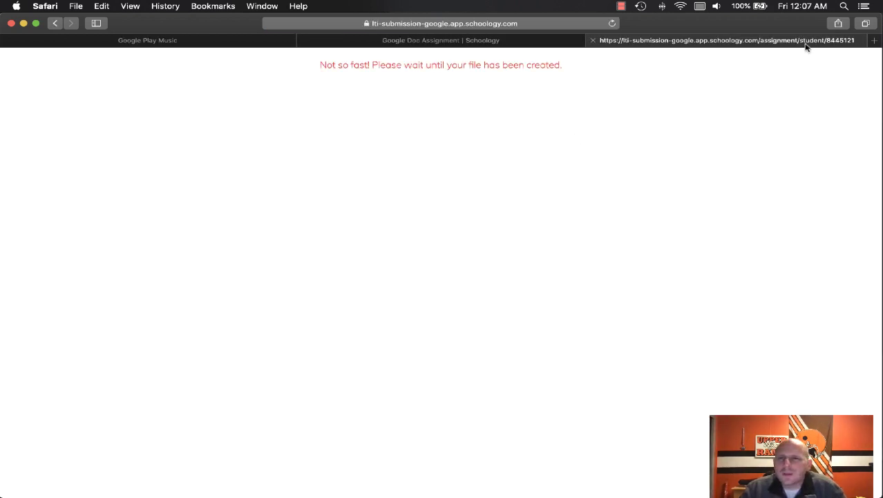
left_click(593, 40)
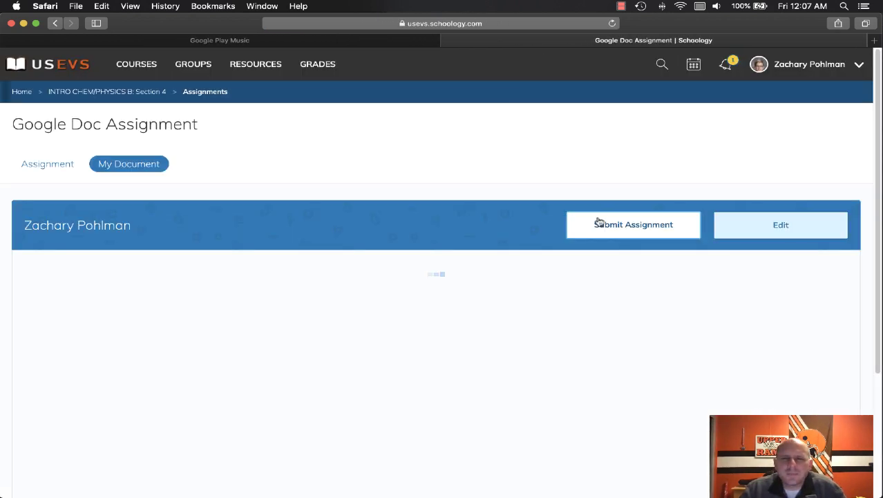
left_click(516, 354)
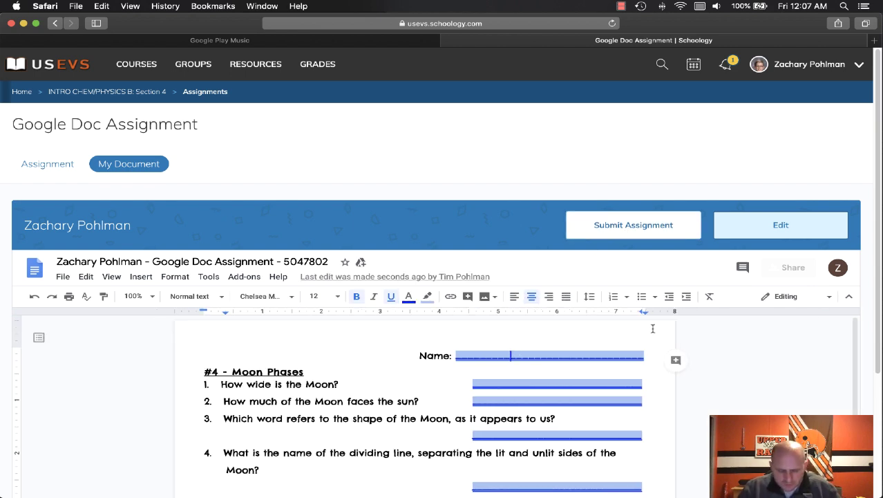
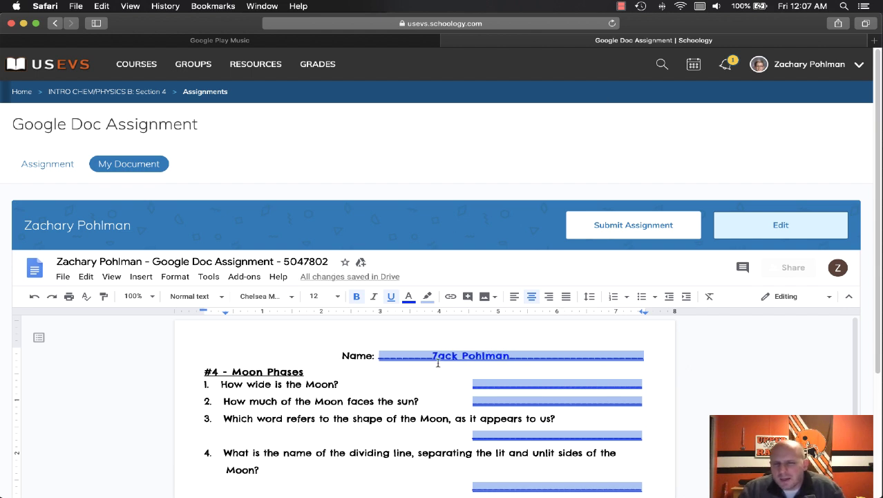
Step: Type the student's name on the worksheet's Name line, then submit and confirm the assignment
left_click(637, 228)
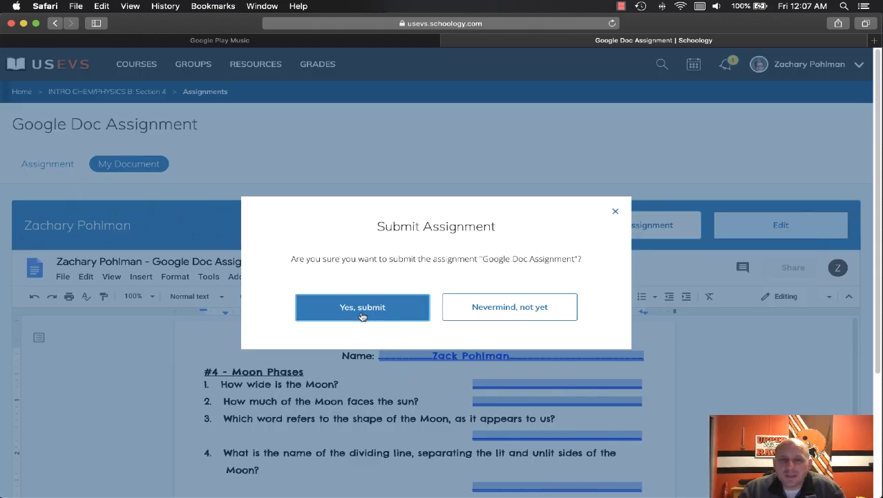
left_click(362, 309)
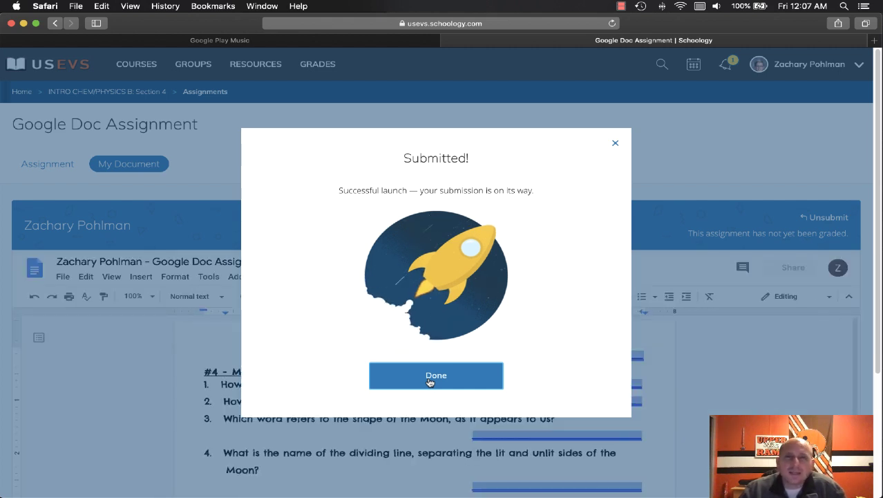
left_click(429, 381)
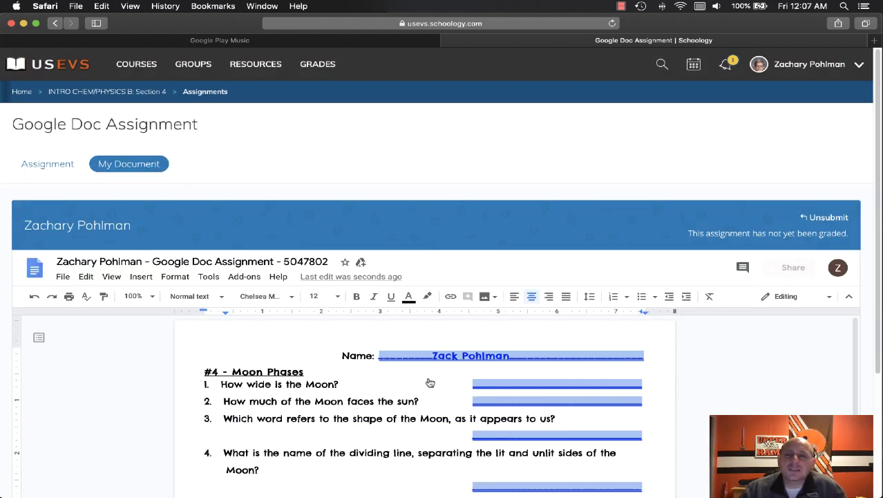
Step: In the teacher's window, open the Google Doc Assignment's submissions from the ungraded reminder
key("ctrl+Up")
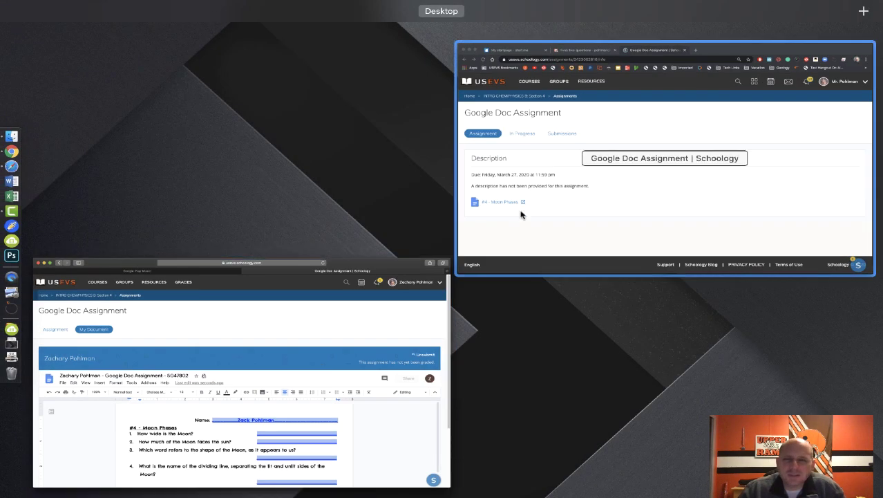
left_click(565, 135)
left_click(52, 47)
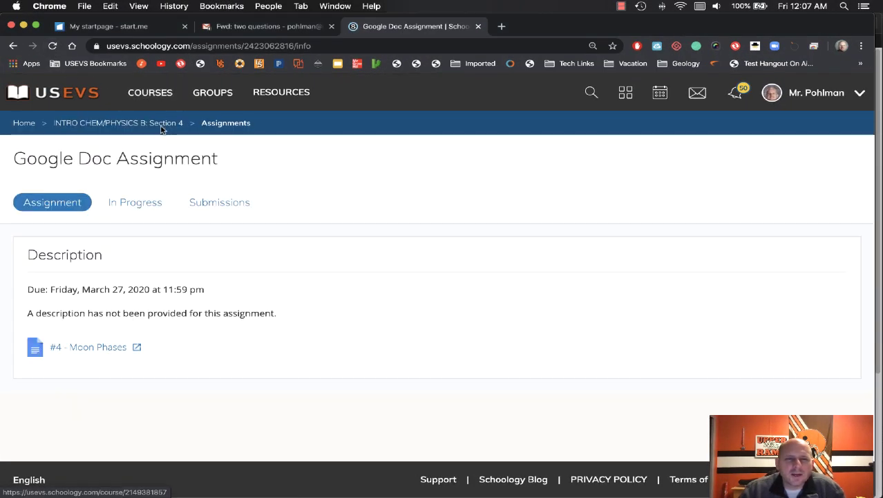
left_click(108, 124)
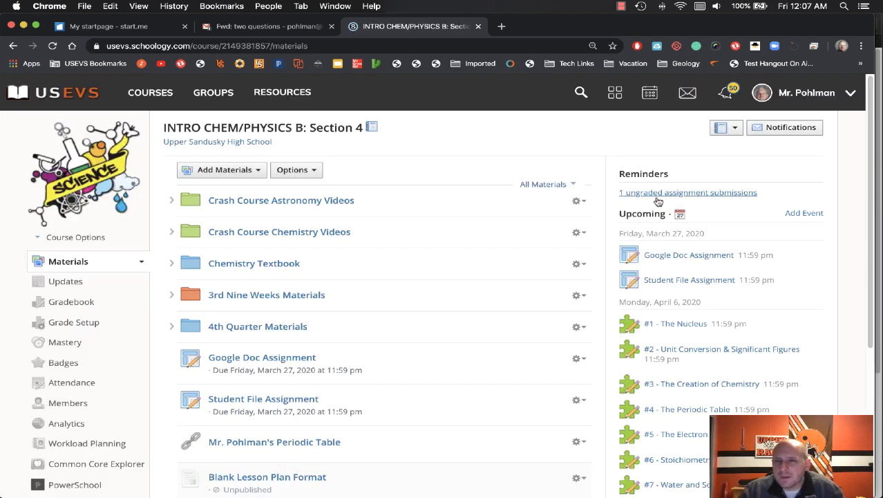
left_click(683, 193)
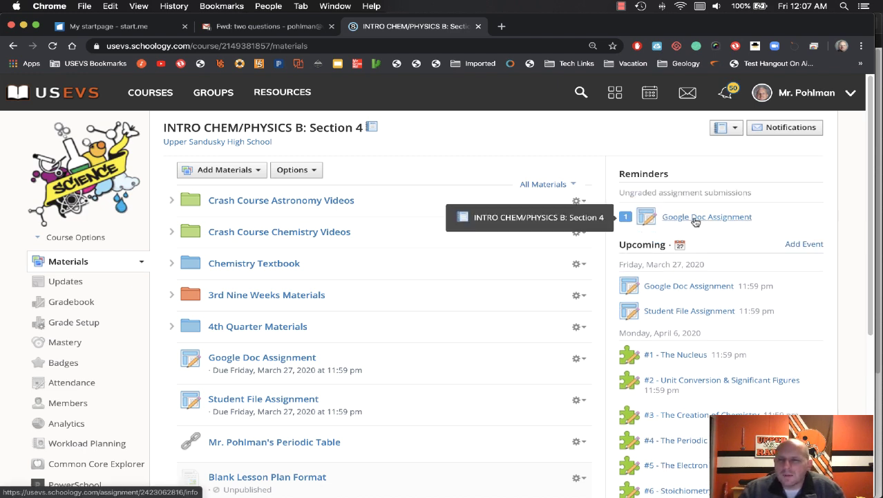
left_click(695, 220)
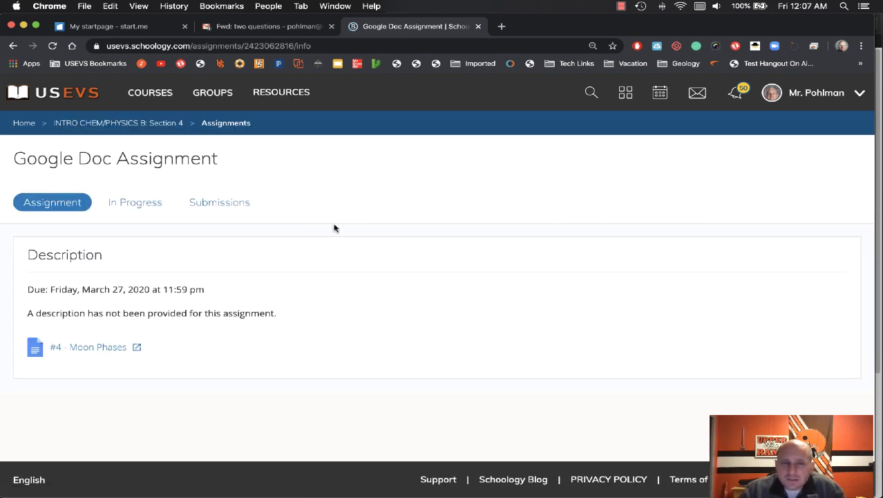
left_click(233, 206)
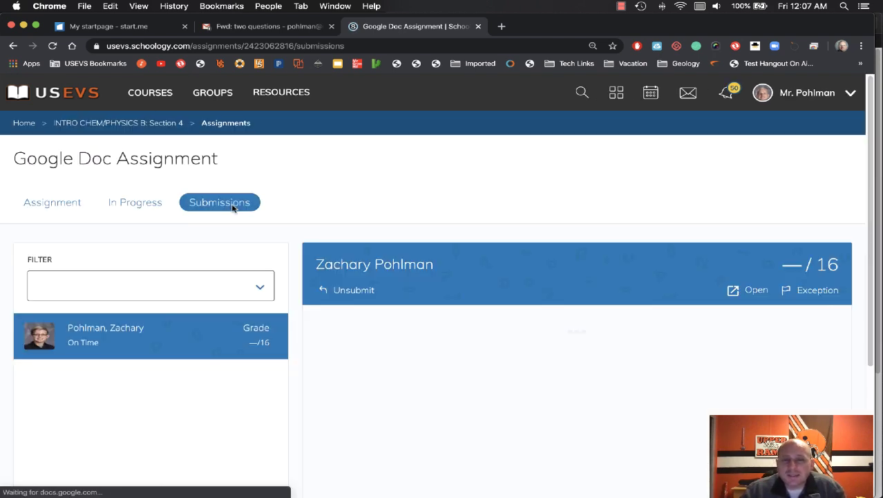
Step: Unsubmit the student's Google Doc submission, then switch to the student's browser window
scroll(233, 206, "down", 1)
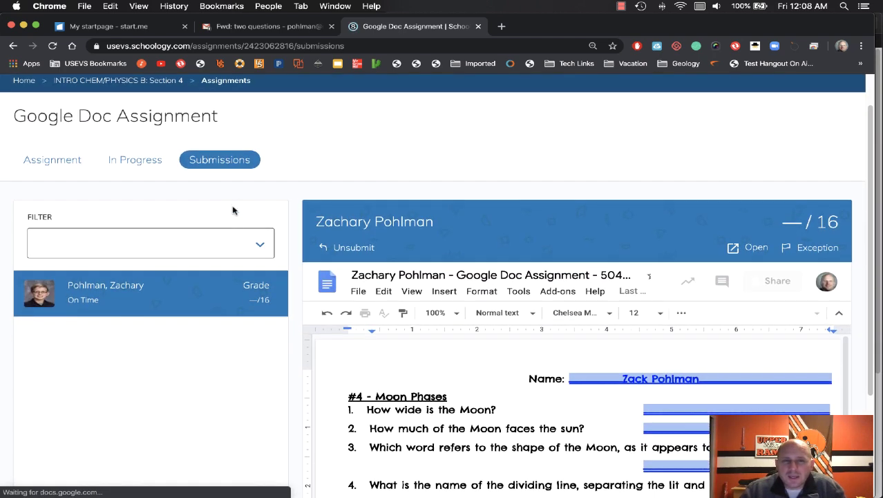
left_click(353, 249)
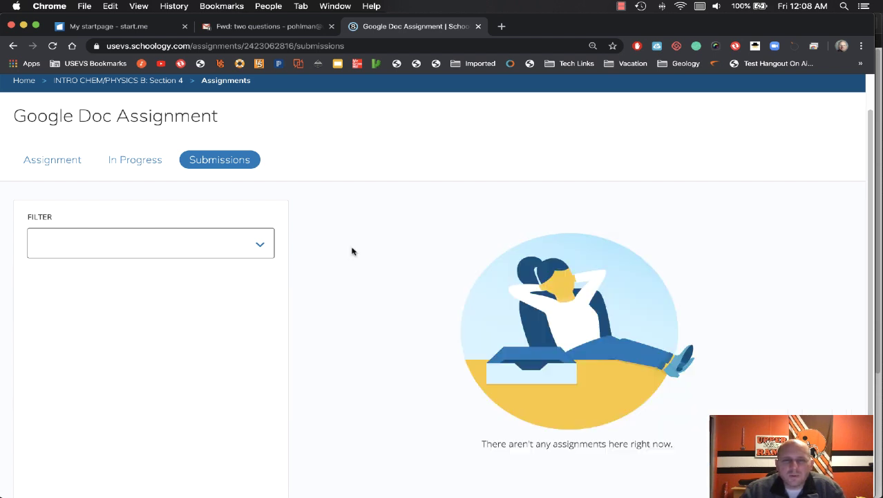
scroll(352, 251, "down", 2)
scroll(352, 251, "up", 3)
scroll(352, 251, "down", 3)
scroll(352, 251, "up", 3)
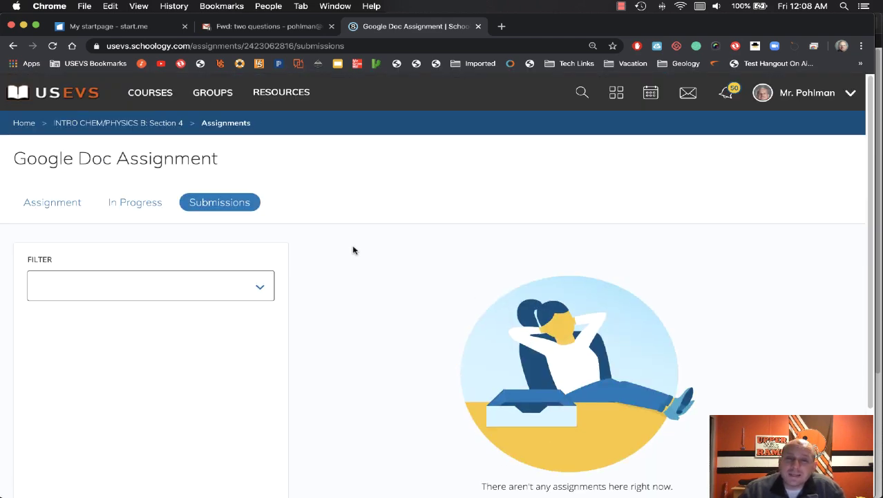
key("ctrl+Up")
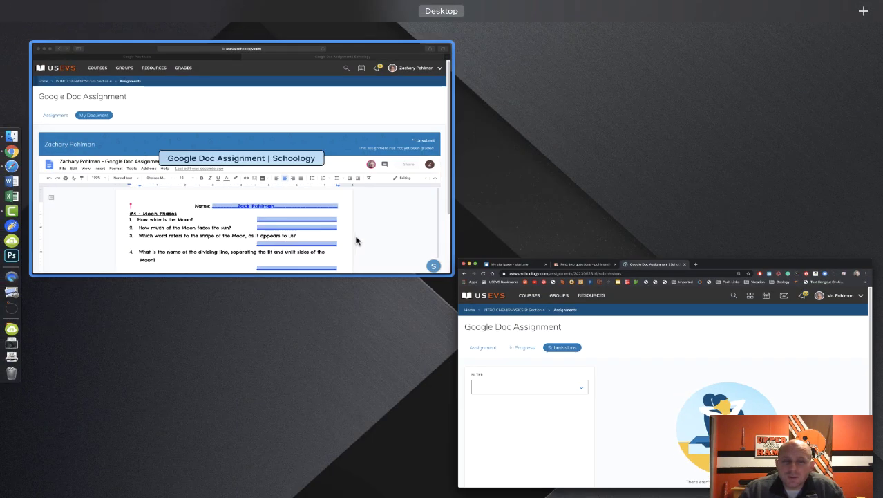
left_click(354, 237)
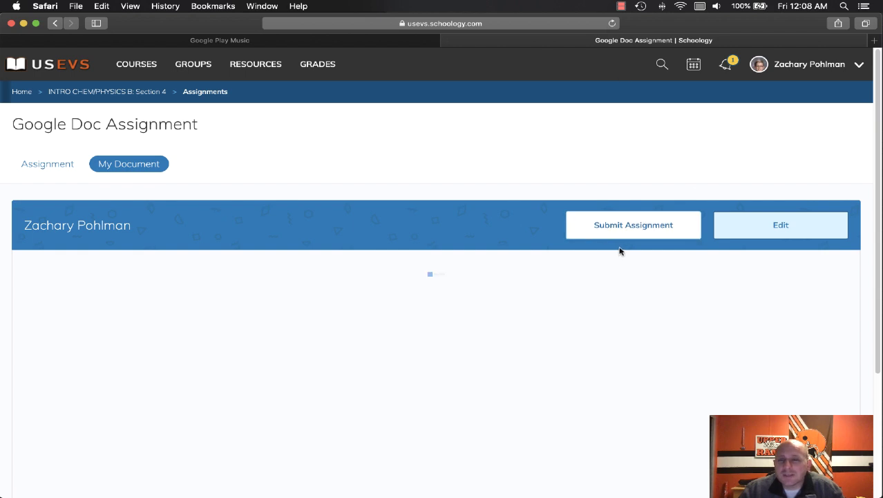
Step: Check that the student's named Moon Phases worksheet is editable and resubmittable again
scroll(546, 380, "down", 5)
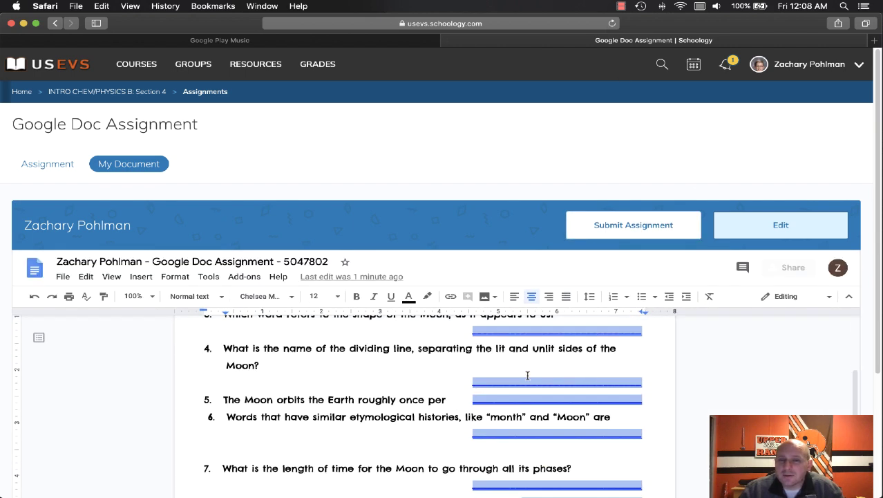
scroll(528, 373, "up", 5)
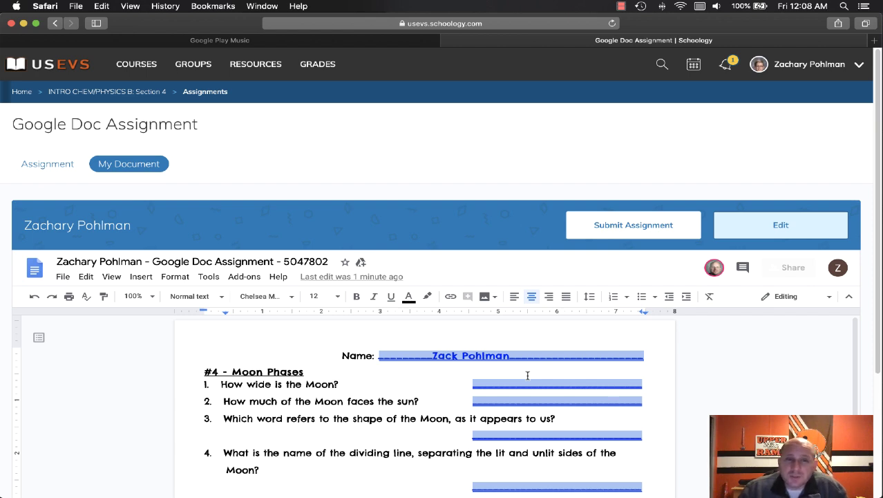
key("ctrl+Up")
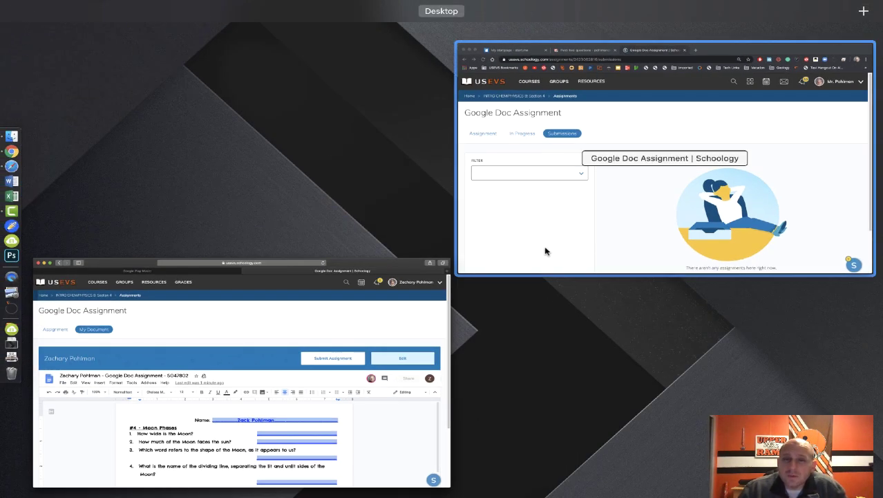
Step: As the teacher, open the Student File Assignment's edit settings and cancel without changes
left_click(546, 252)
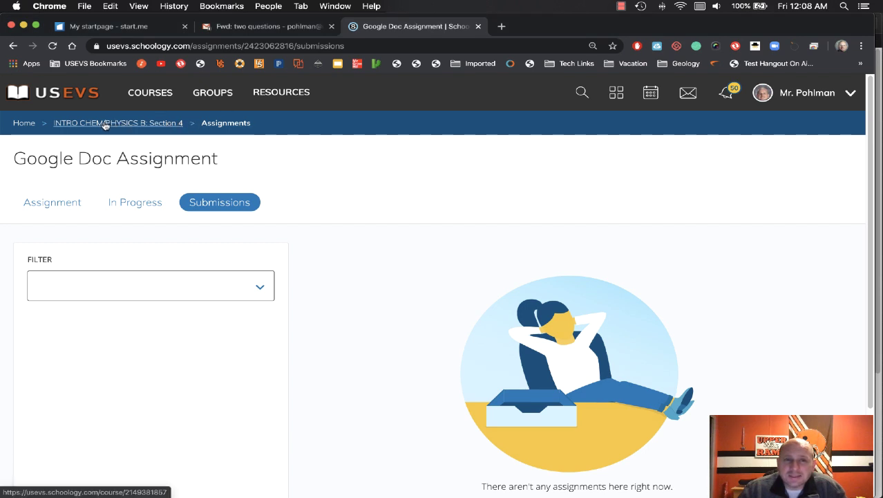
left_click(103, 123)
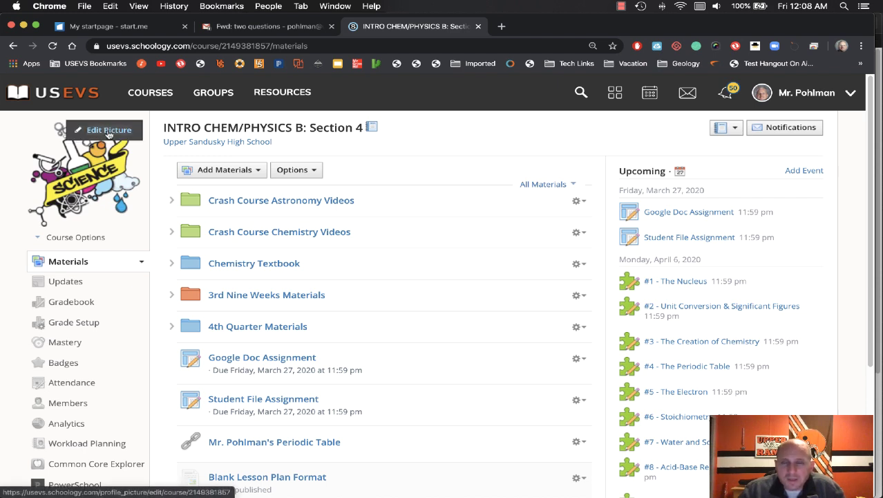
left_click(663, 238)
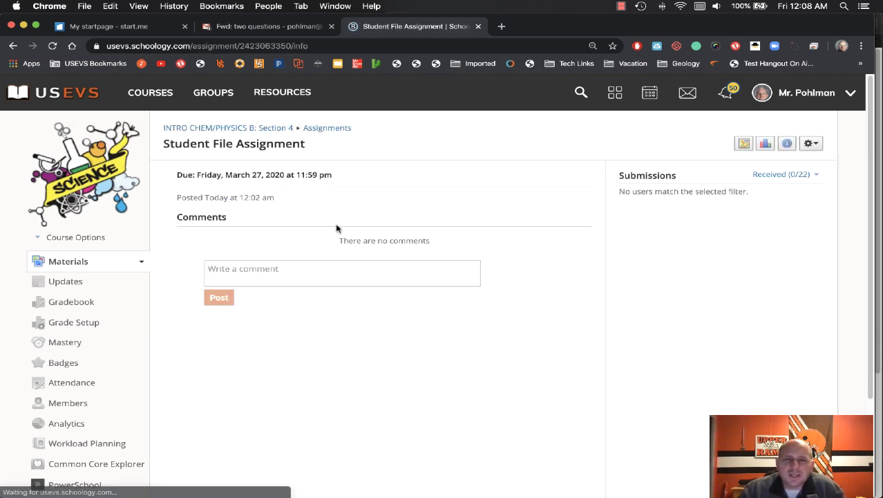
left_click(810, 144)
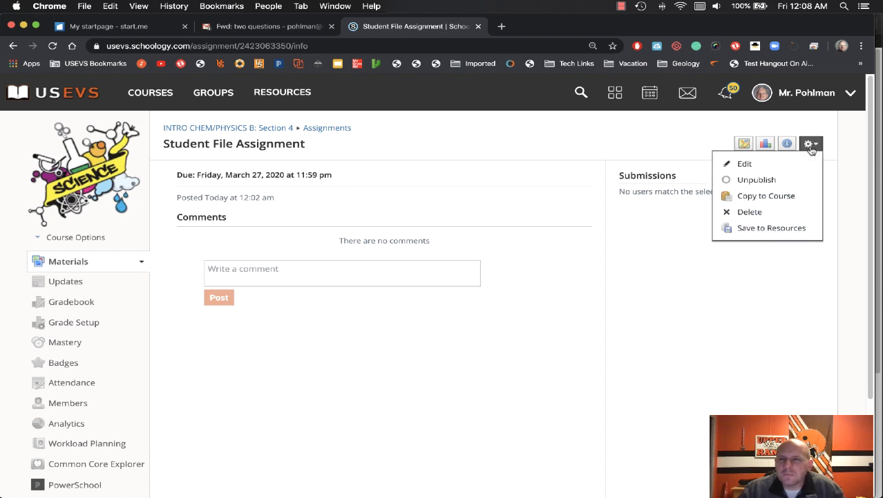
left_click(802, 165)
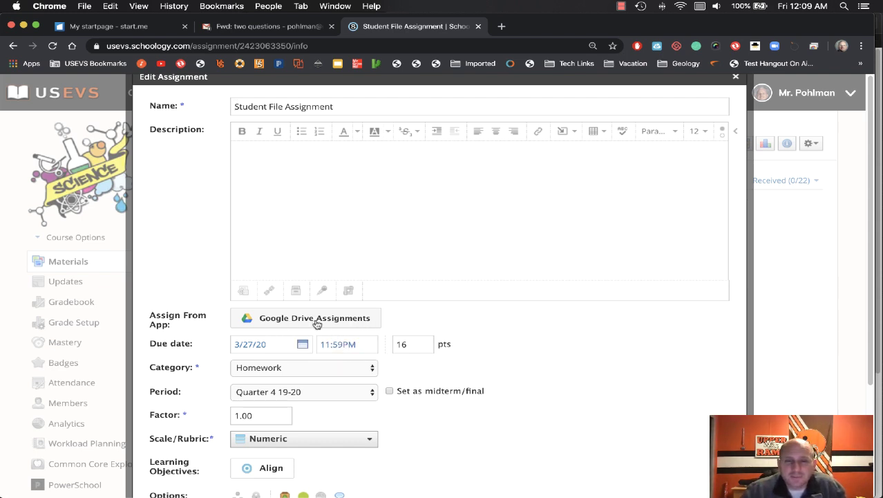
scroll(317, 324, "down", 5)
left_click(487, 381)
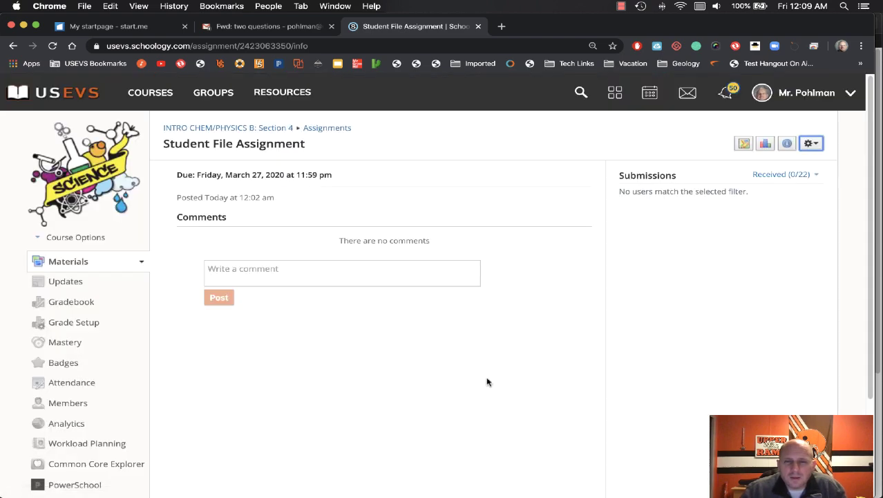
key("ctrl+Up")
Step: In the student's window, open the INTRO CHEM/PHYSICS B: Section 4 course main page
left_click(381, 235)
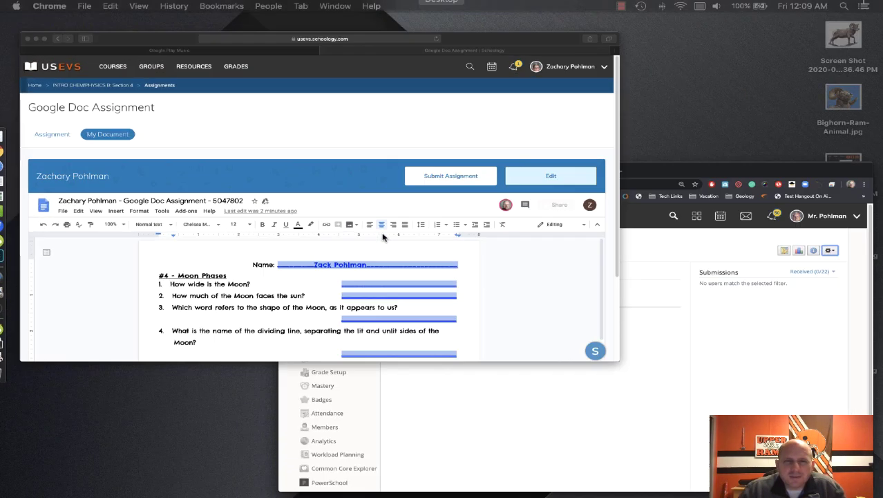
left_click(126, 94)
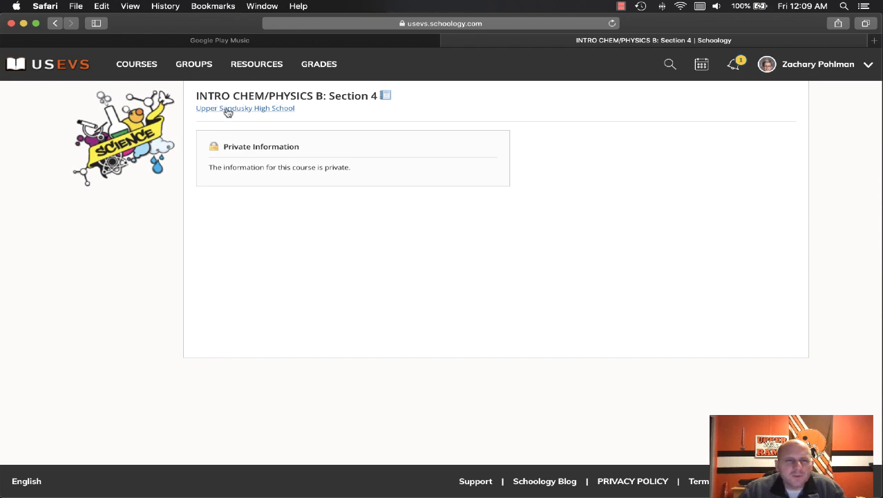
left_click(232, 99)
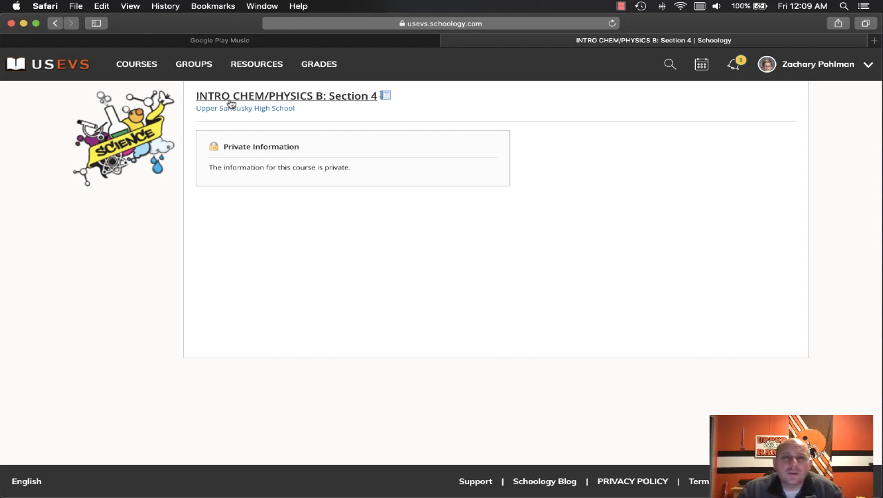
left_click(621, 6)
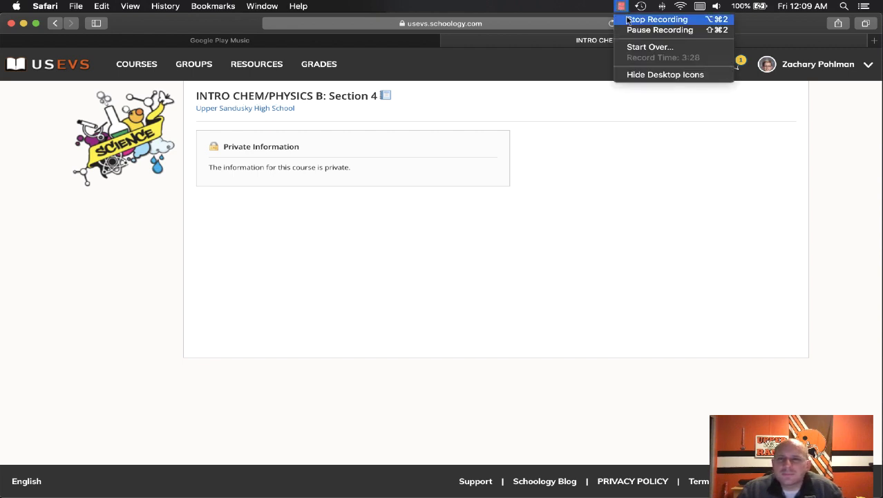
left_click(631, 30)
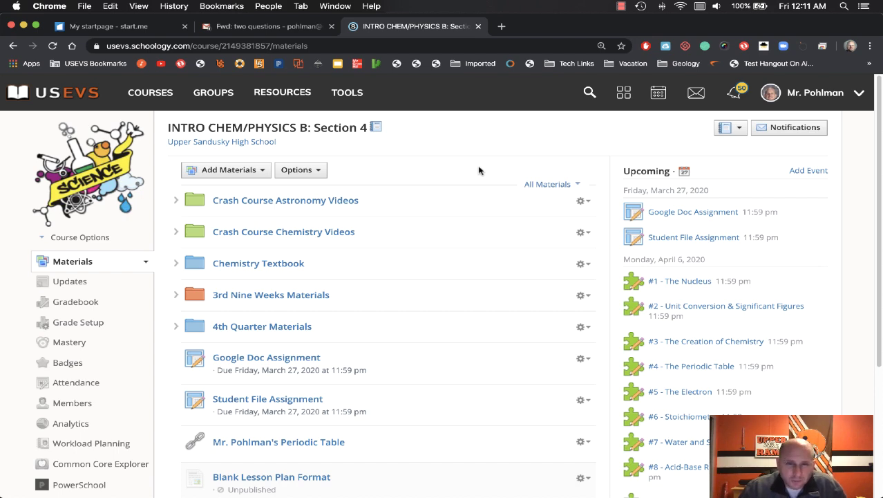
Step: As the student, reload the course and open the Student File Assignment's upload form
key("ctrl+Up")
left_click(479, 168)
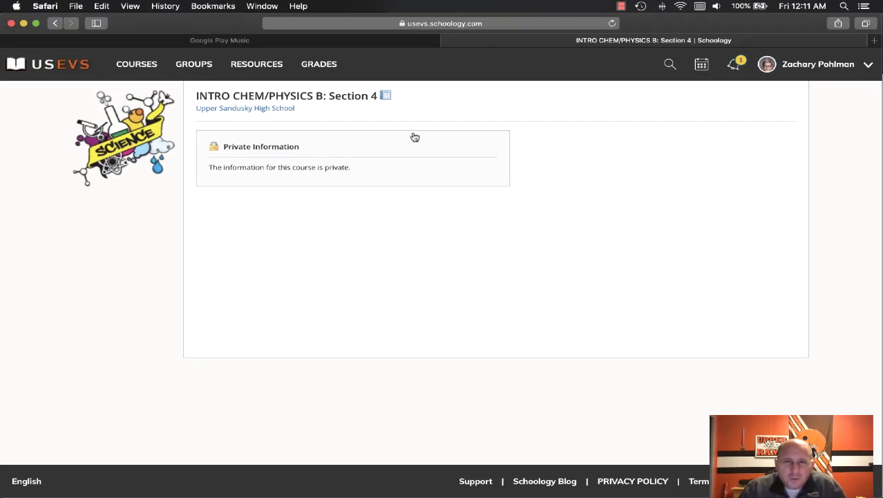
left_click(613, 24)
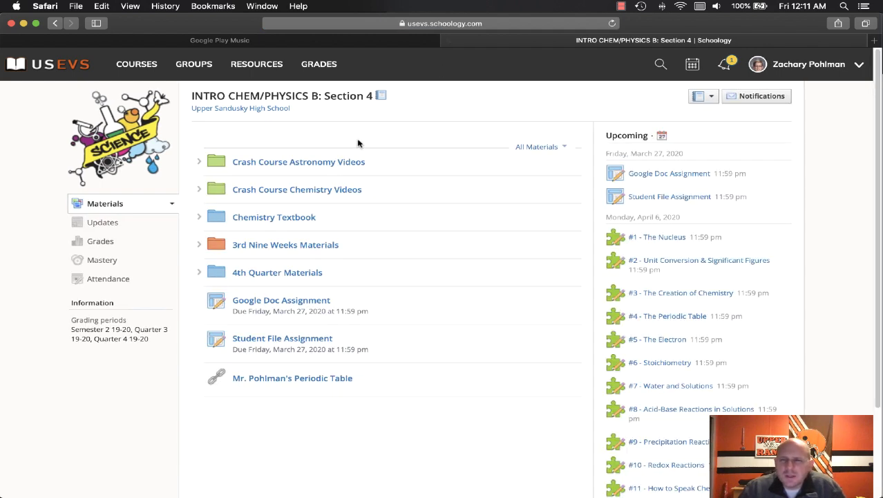
left_click(652, 199)
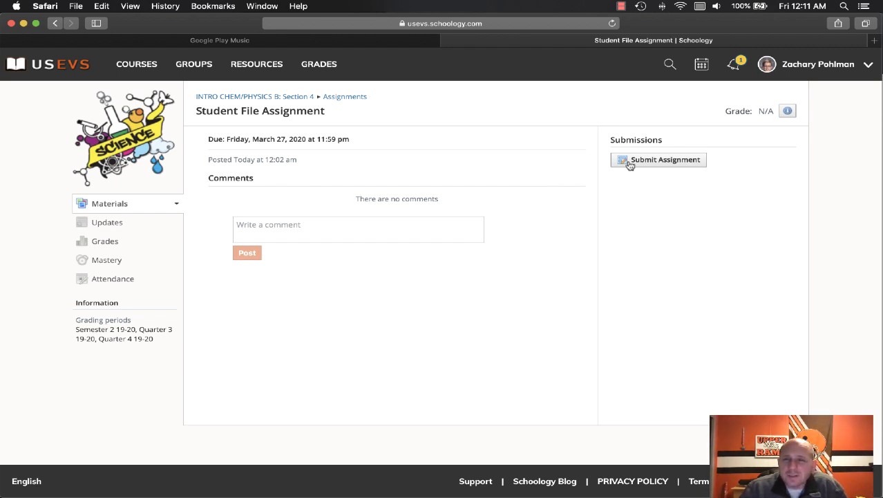
left_click(662, 161)
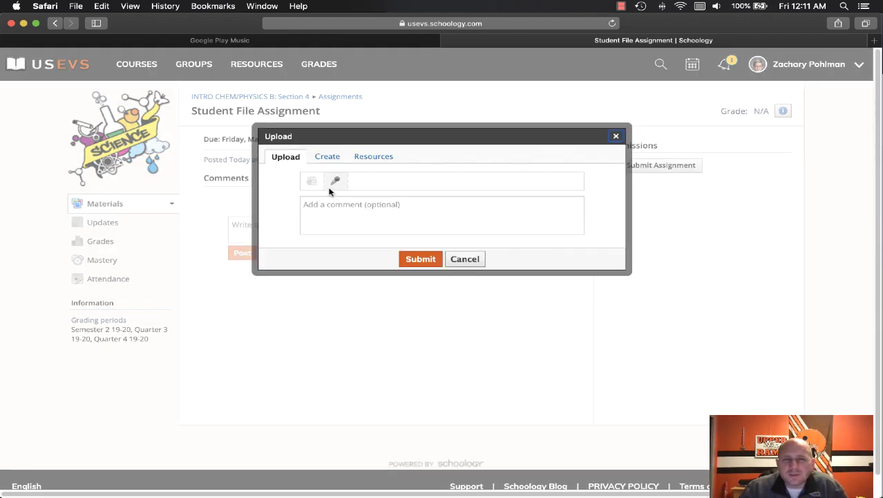
Step: Attach IMG_1688.jpg from Downloads to the Student File Assignment submission
left_click(311, 181)
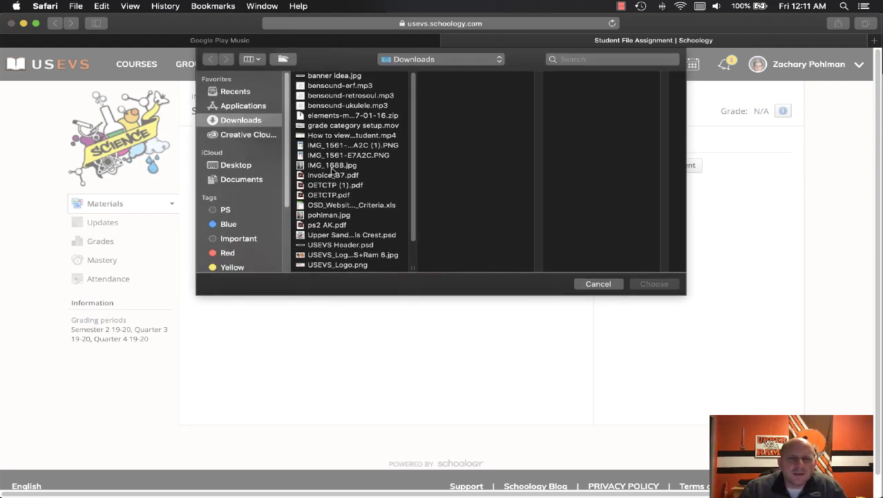
left_click(334, 168)
left_click(654, 283)
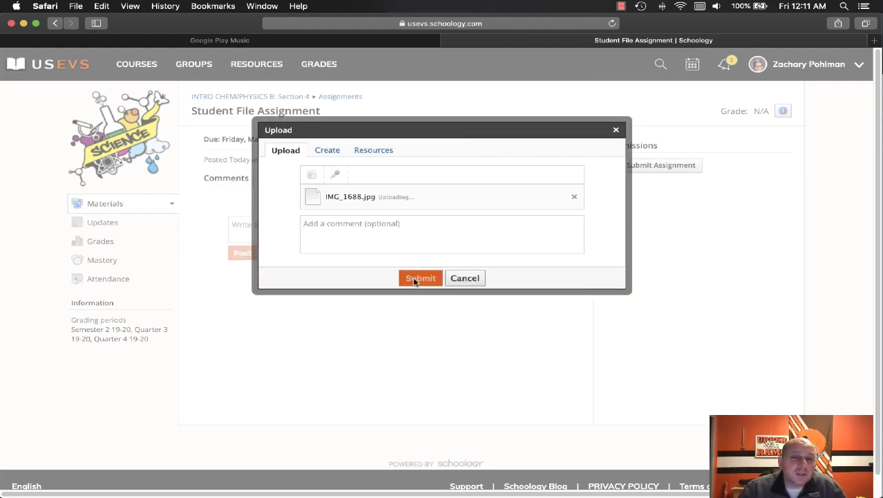
Step: Submit the assignment with the comment 'nice' and view the submitted file
left_click(388, 249)
left_click(418, 279)
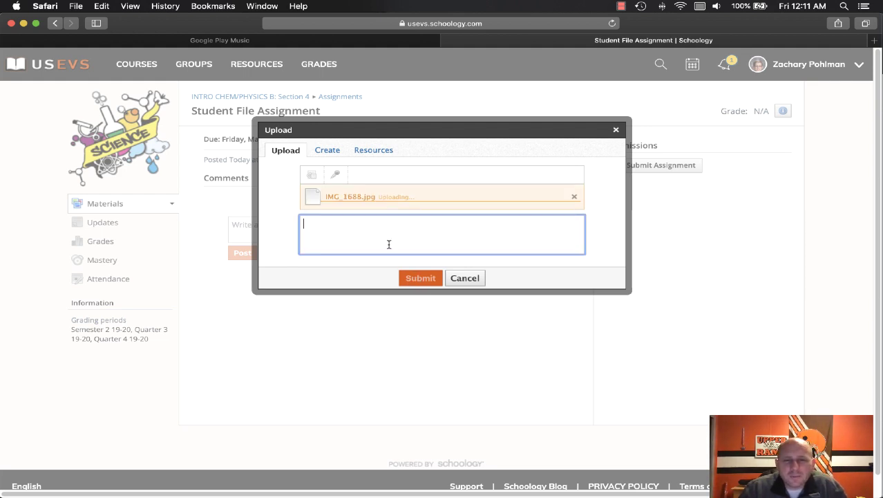
type("nice")
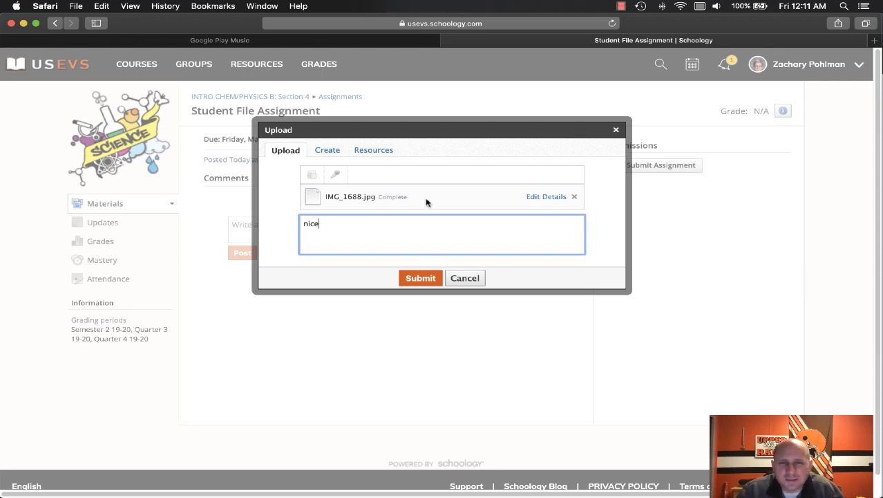
left_click(421, 281)
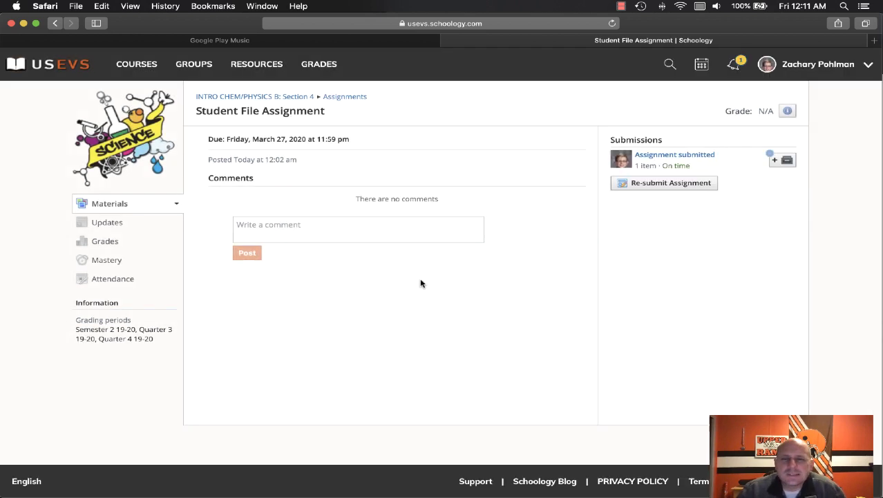
left_click(674, 155)
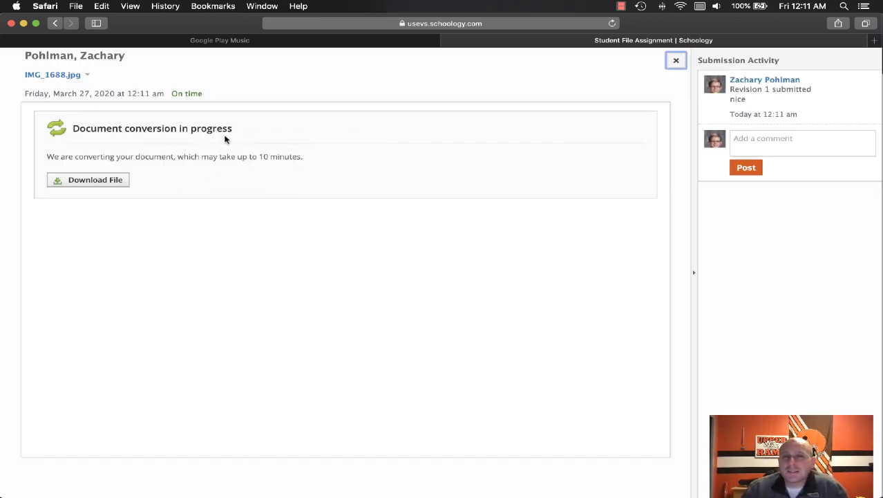
key("ctrl+Up")
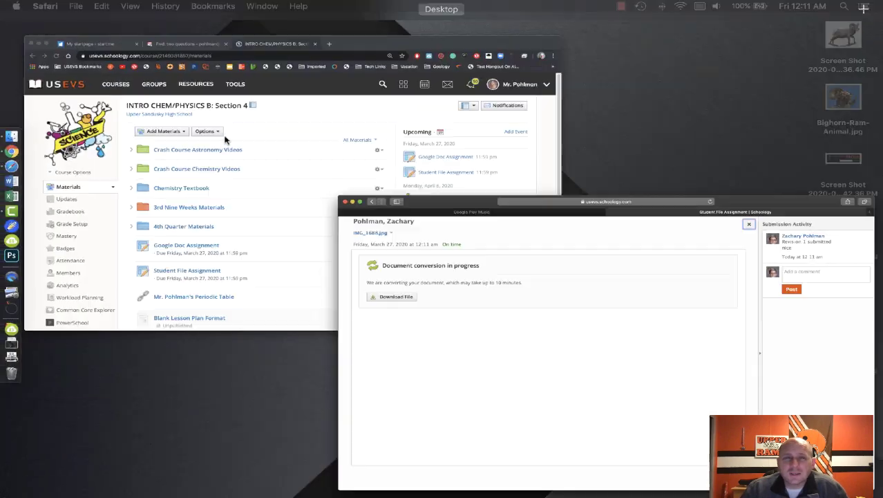
Step: As the teacher in Chrome, view the student's IMG_1688.jpg submission in the grading viewer
left_click(260, 152)
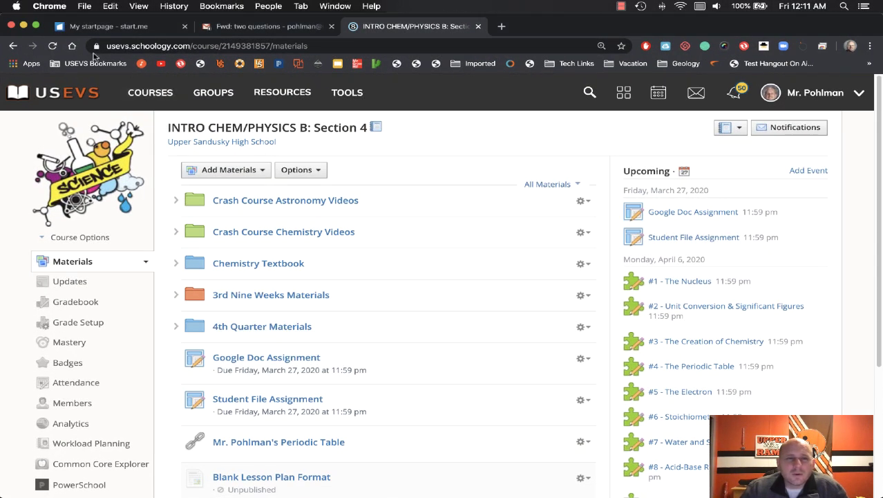
left_click(52, 46)
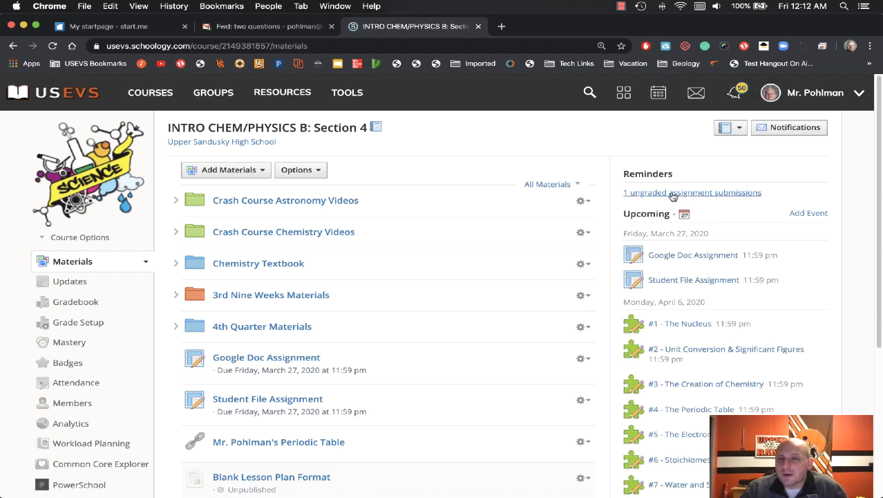
left_click(691, 282)
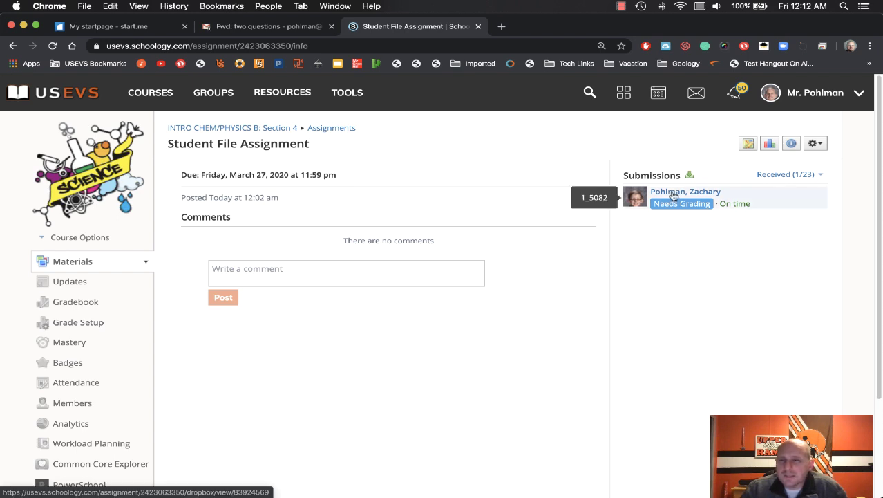
left_click(674, 197)
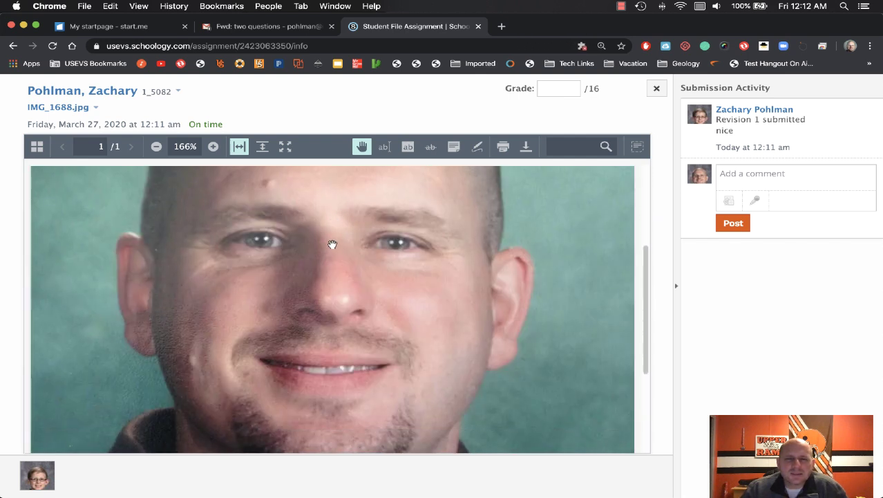
scroll(333, 243, "down", 5)
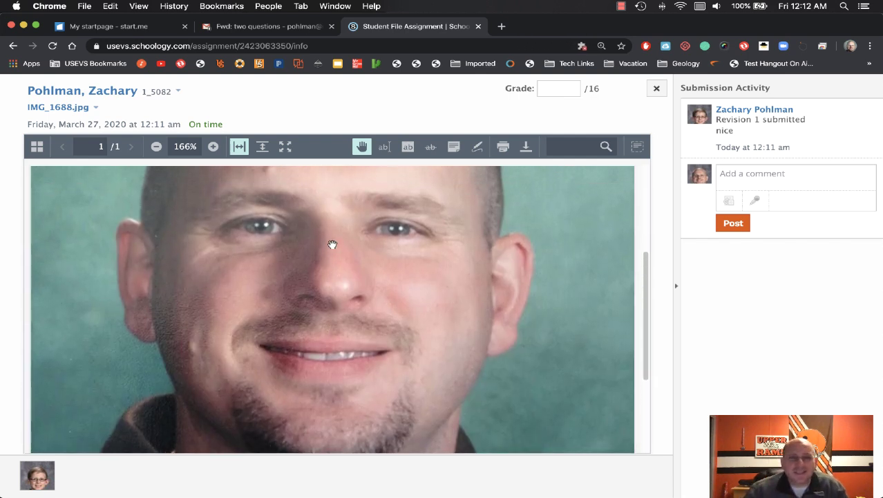
scroll(332, 244, "down", 2)
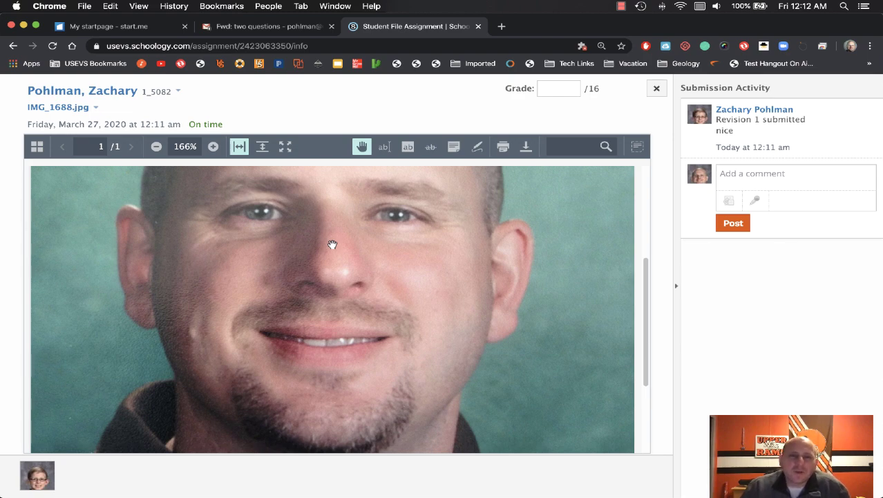
key("ctrl+Up")
left_click(532, 207)
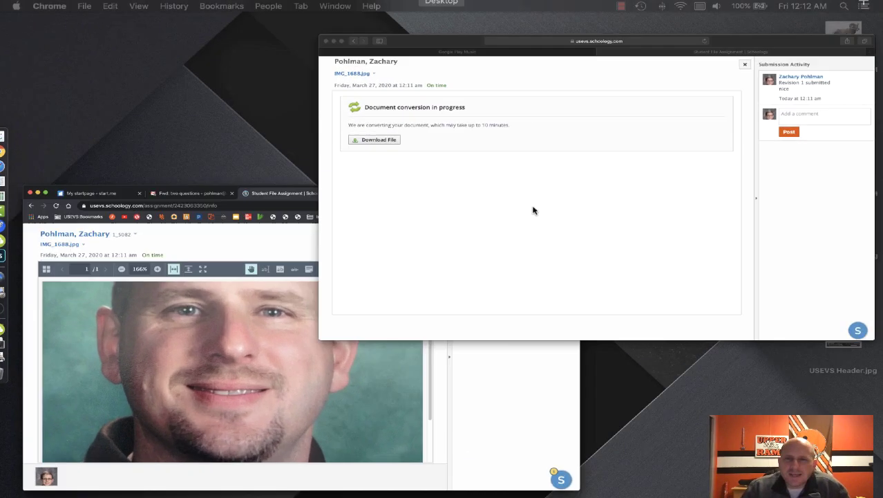
Step: Re-submit the Student File Assignment with USEVS_Logo.png as the new attachment
left_click(675, 61)
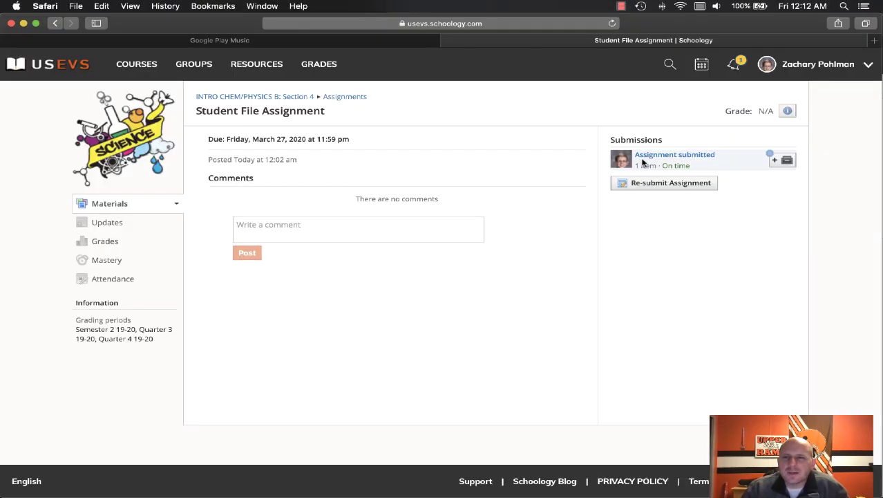
left_click(664, 183)
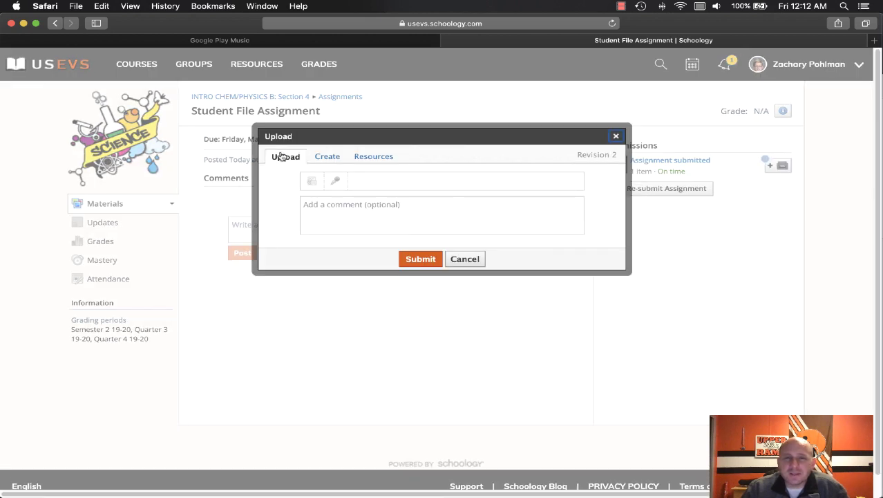
left_click(311, 181)
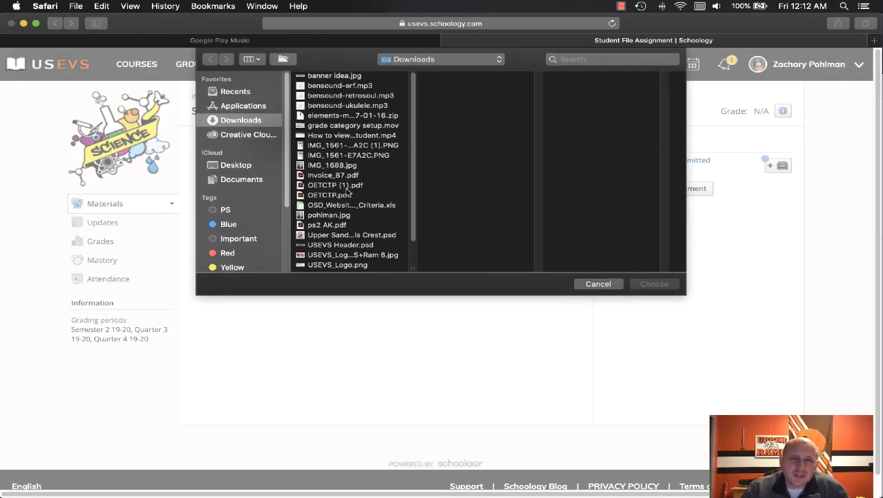
left_click(332, 226)
left_click(329, 216)
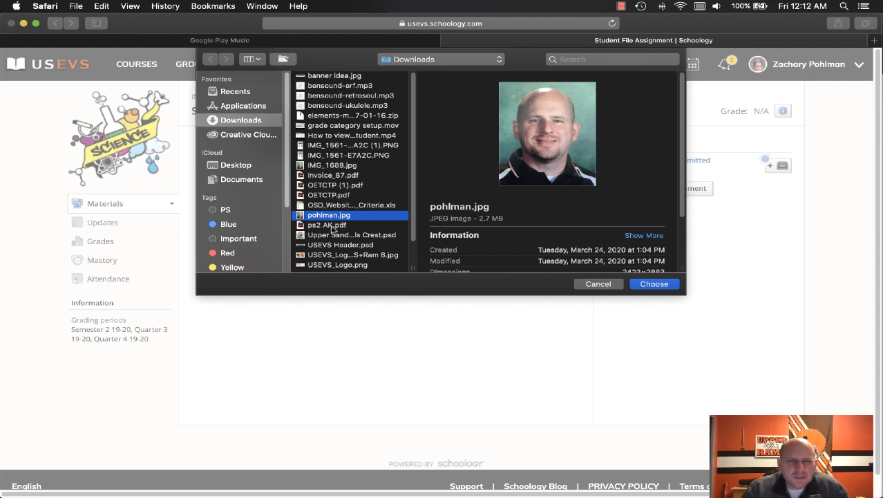
left_click(337, 266)
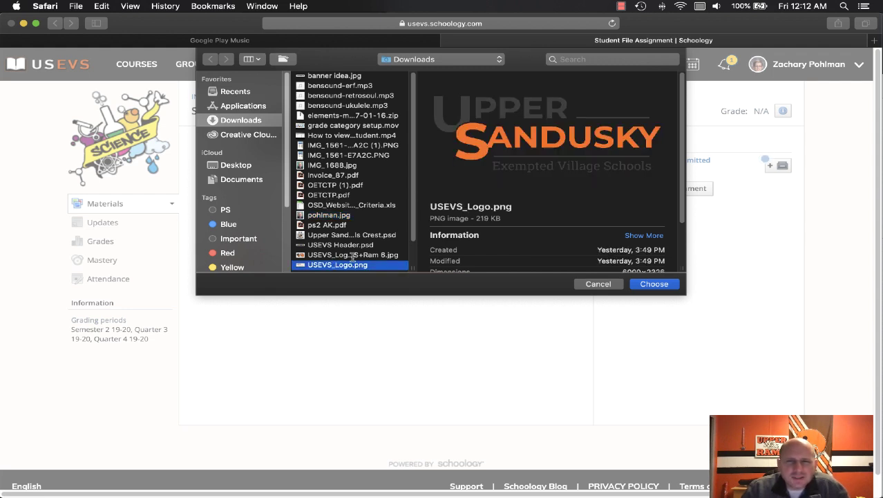
left_click(663, 284)
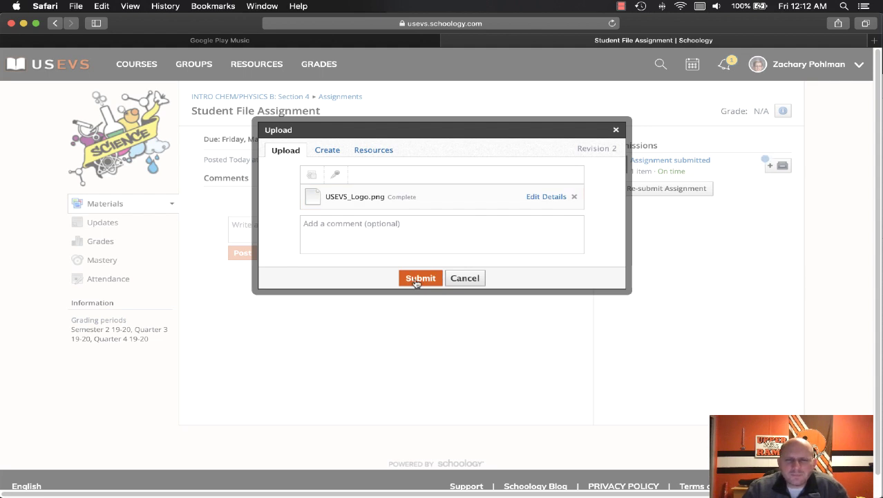
left_click(418, 280)
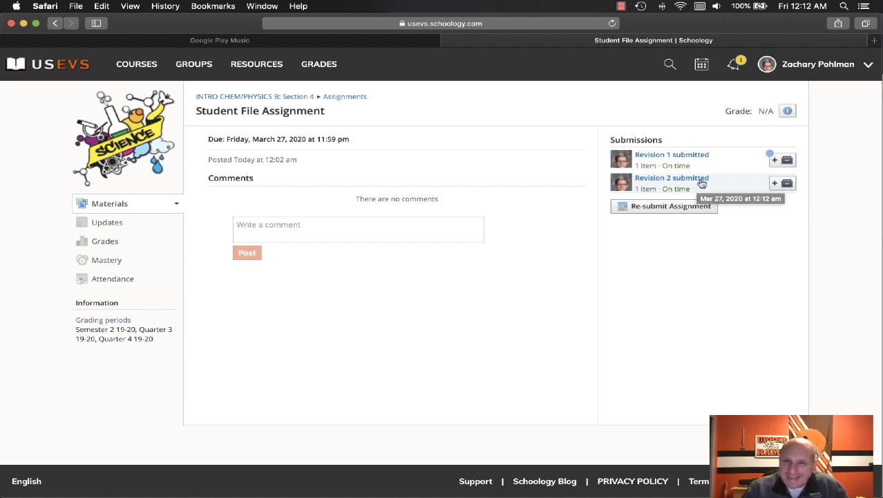
Step: Check the student's submission, switching the viewer from Revision 1 to Revision 2
left_click(739, 164)
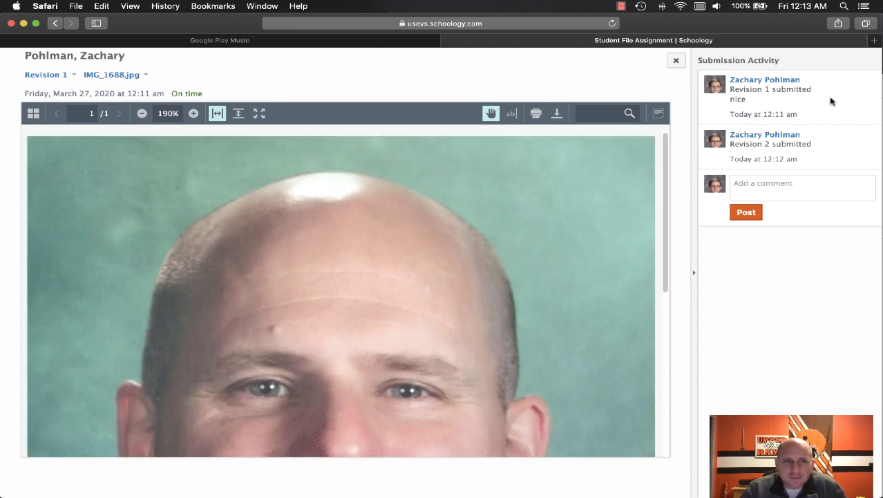
left_click(55, 76)
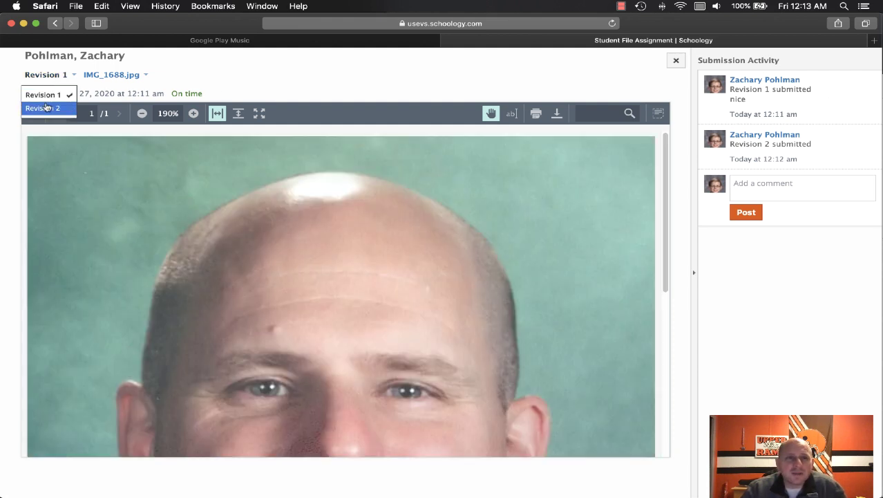
left_click(47, 107)
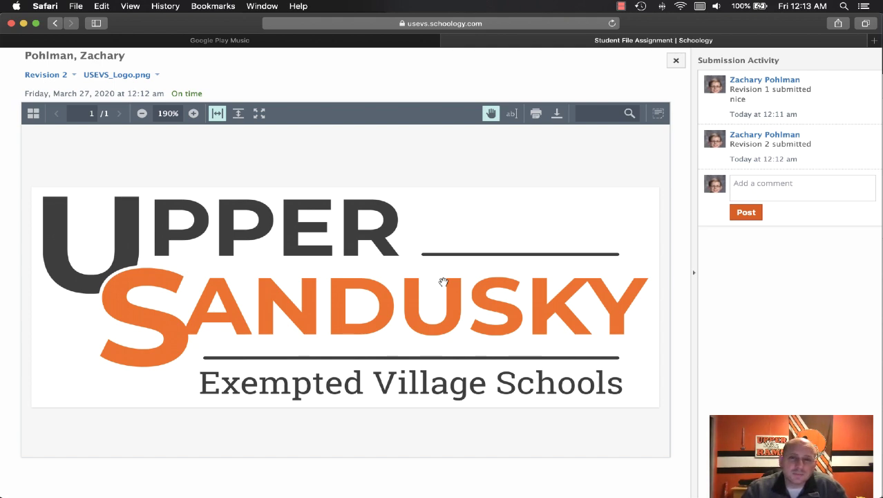
key("ctrl+Up")
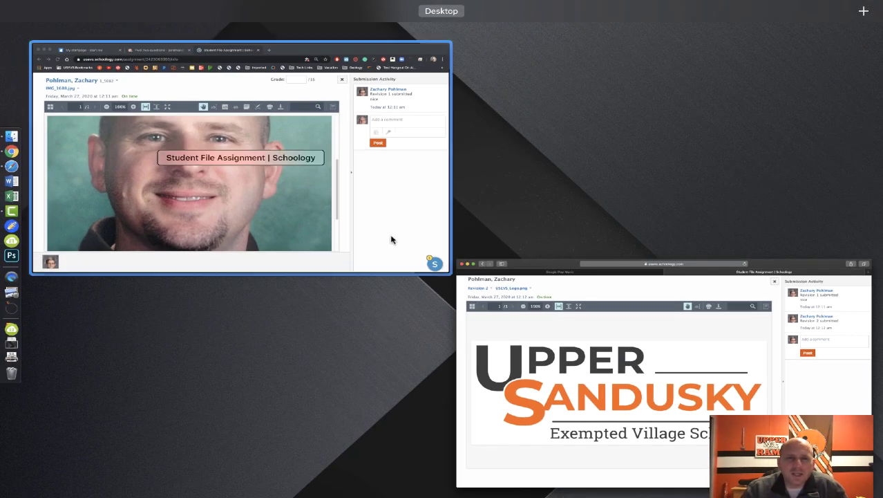
Step: As the teacher, view the student's Revision 1, then Revision 2, and close the viewer
left_click(391, 240)
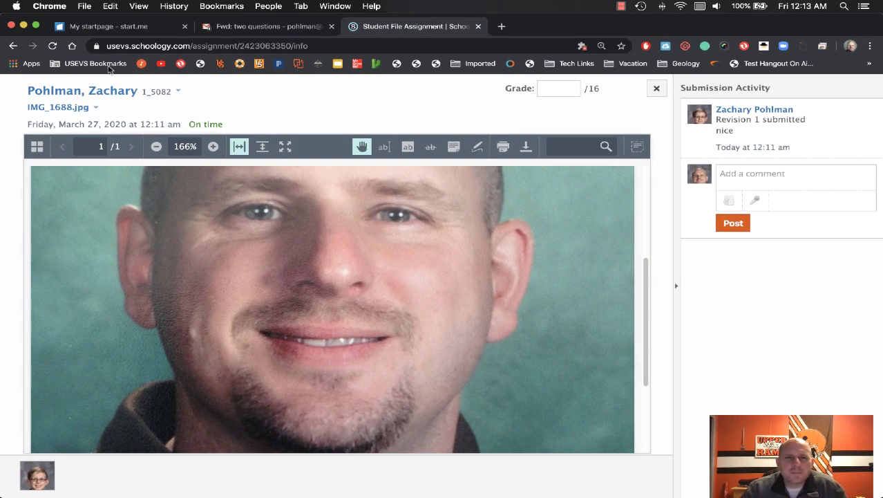
left_click(53, 46)
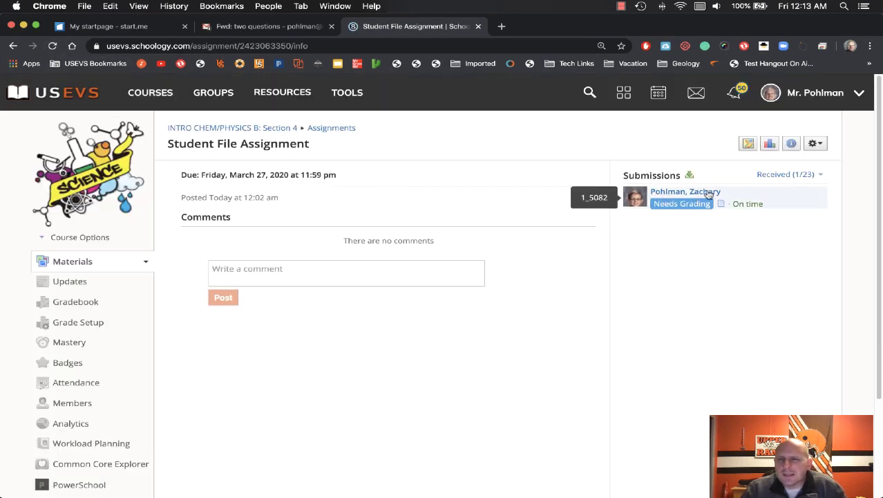
left_click(700, 194)
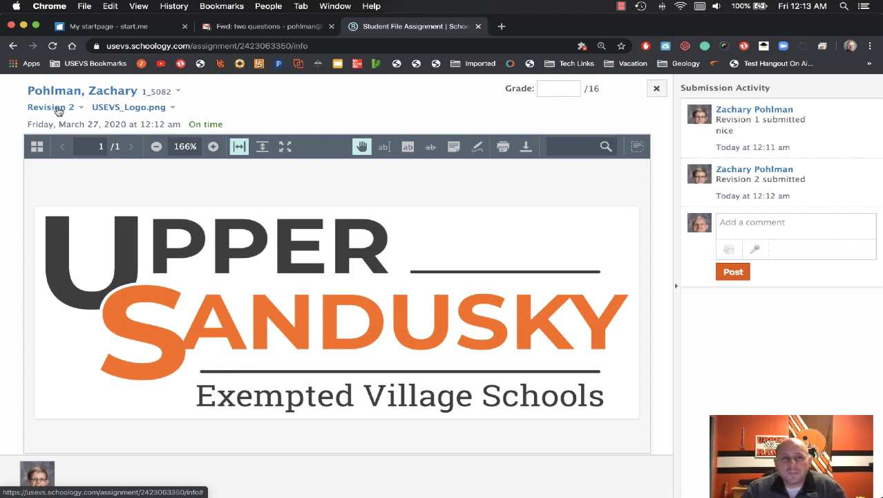
left_click(58, 111)
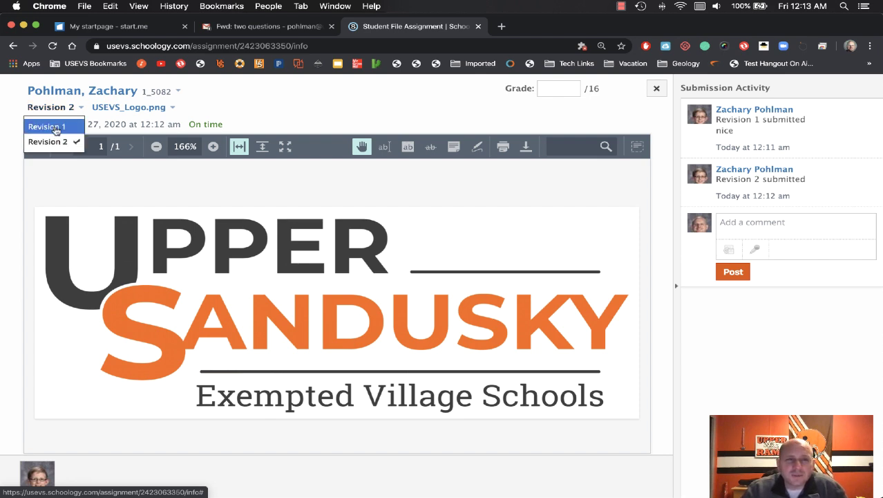
left_click(47, 127)
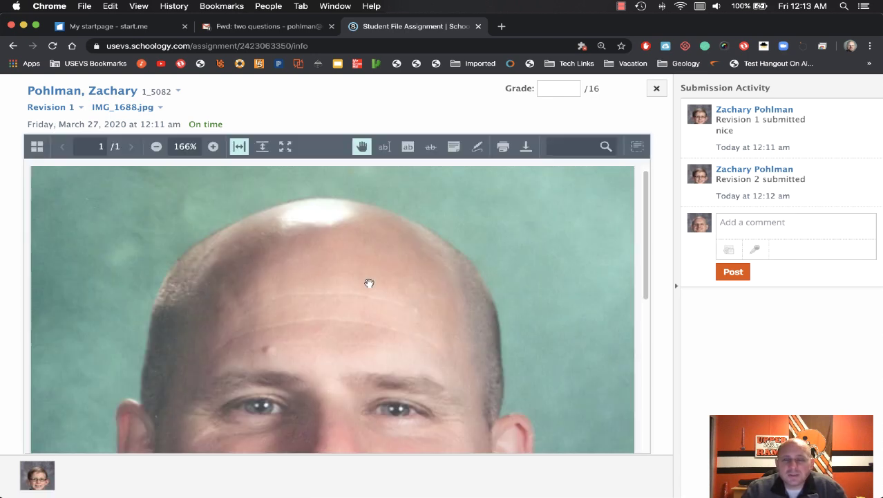
scroll(369, 283, "down", 5)
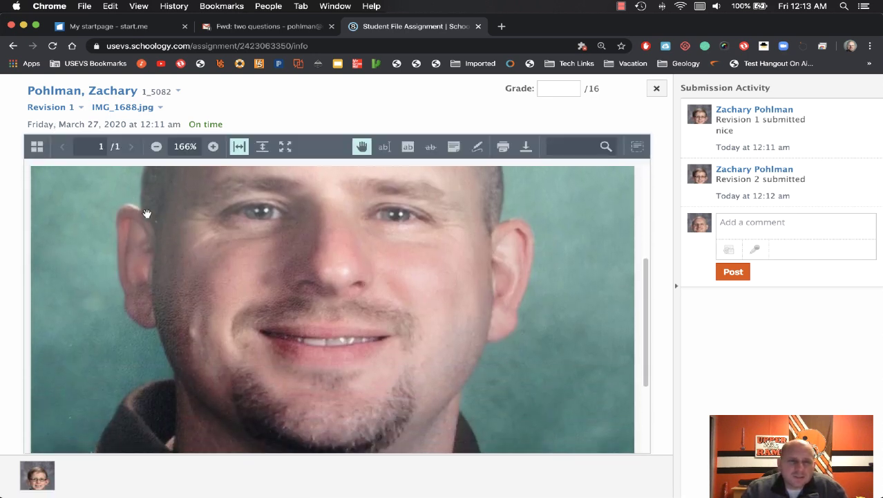
left_click(49, 109)
left_click(56, 142)
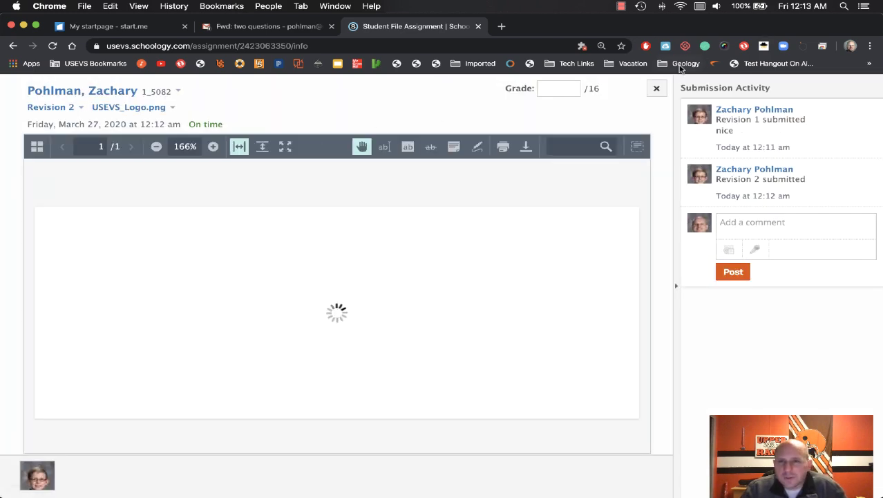
left_click(656, 88)
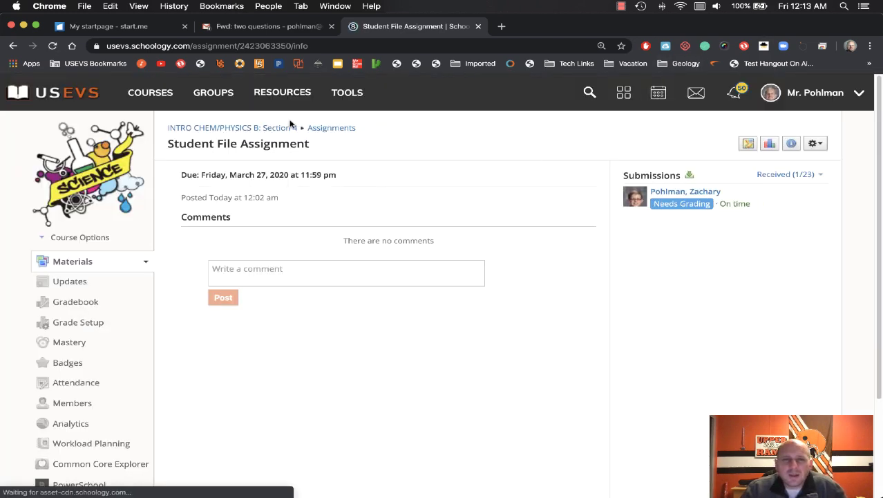
Step: Reopen the Student File Assignment from the course's Upcoming list and show its gear options
left_click(195, 128)
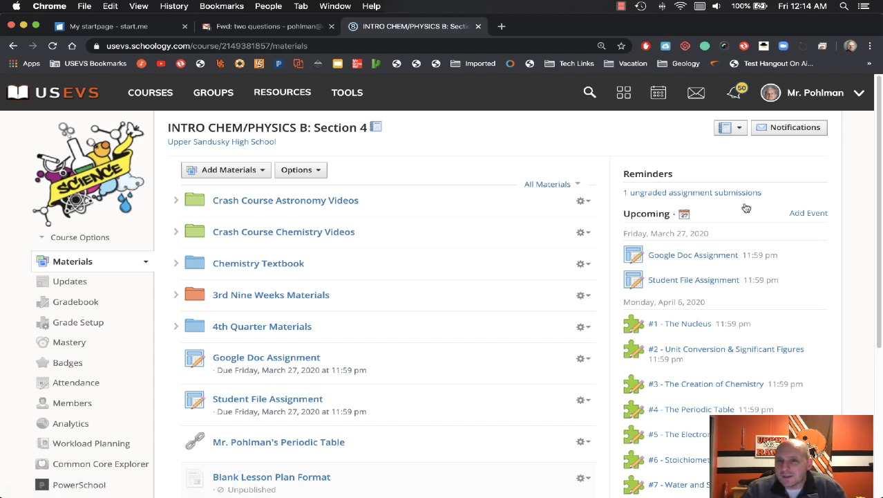
left_click(678, 280)
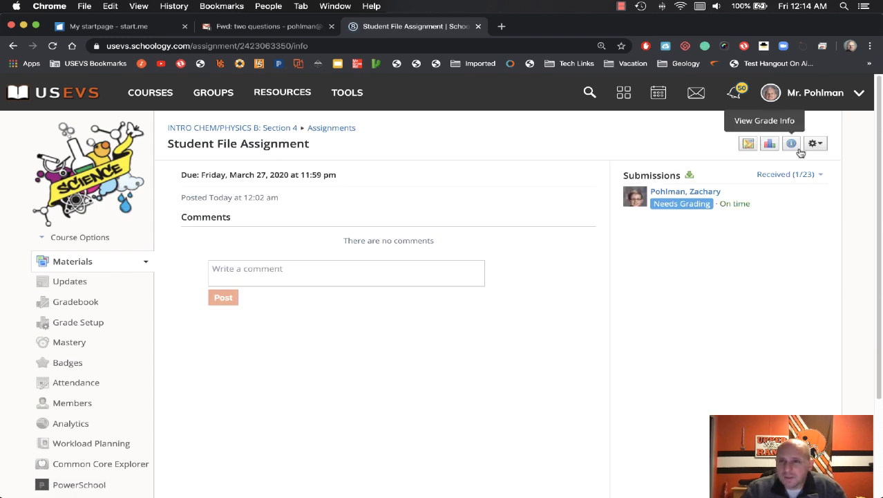
left_click(815, 144)
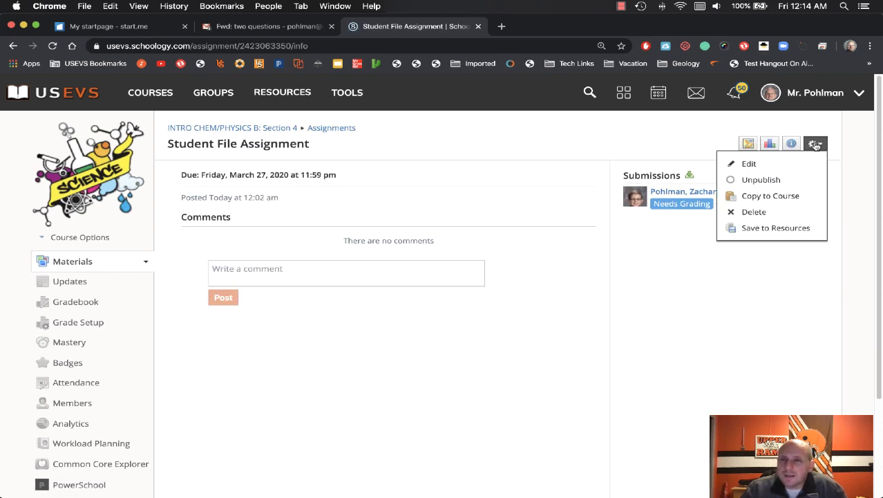
Step: Change the assignment's Category to (Ungraded), save, and return to INTRO CHEM/PHYSICS B: Section 4
left_click(768, 165)
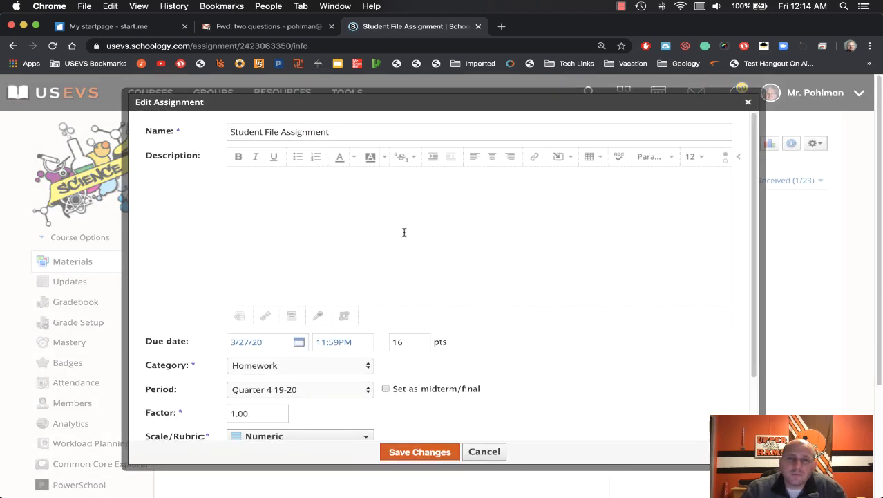
left_click(309, 367)
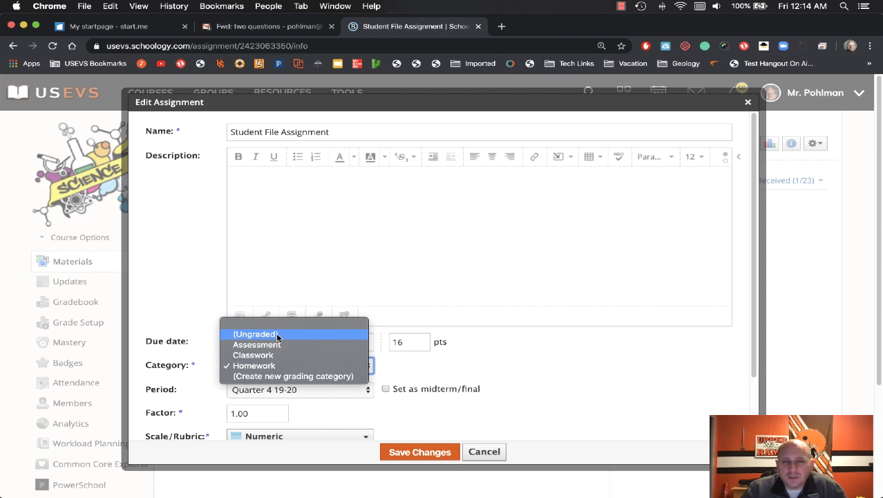
left_click(277, 335)
left_click(413, 453)
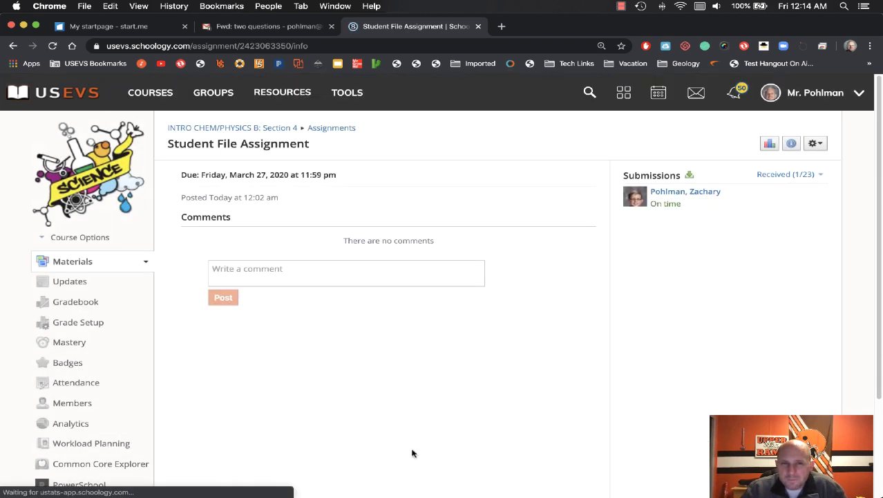
left_click(230, 129)
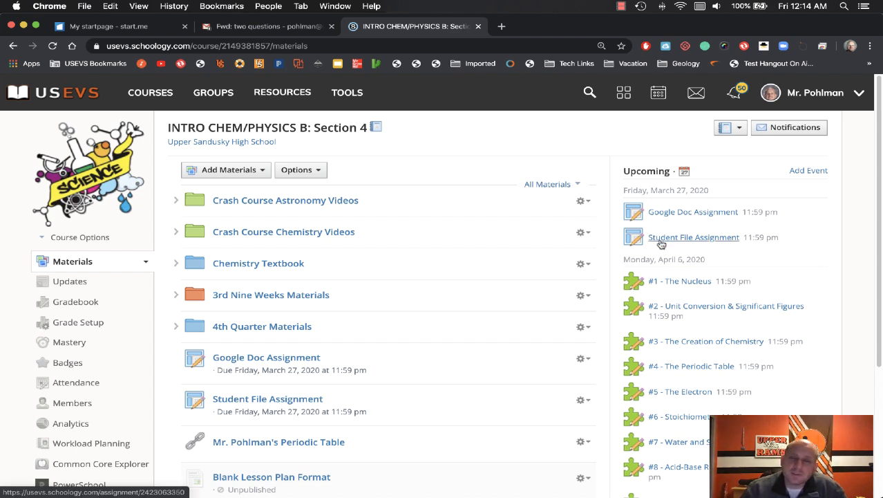
Step: Set the Student File Assignment's Category back to Homework, save, and return to the course materials
left_click(663, 238)
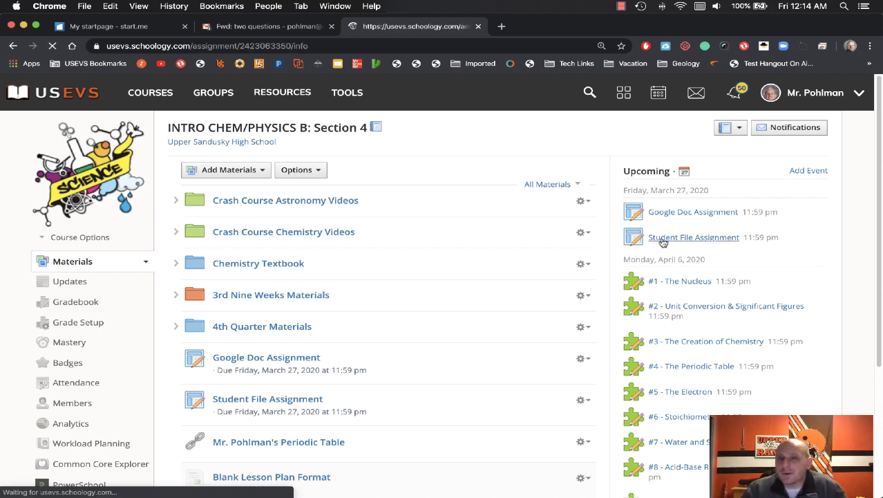
left_click(817, 145)
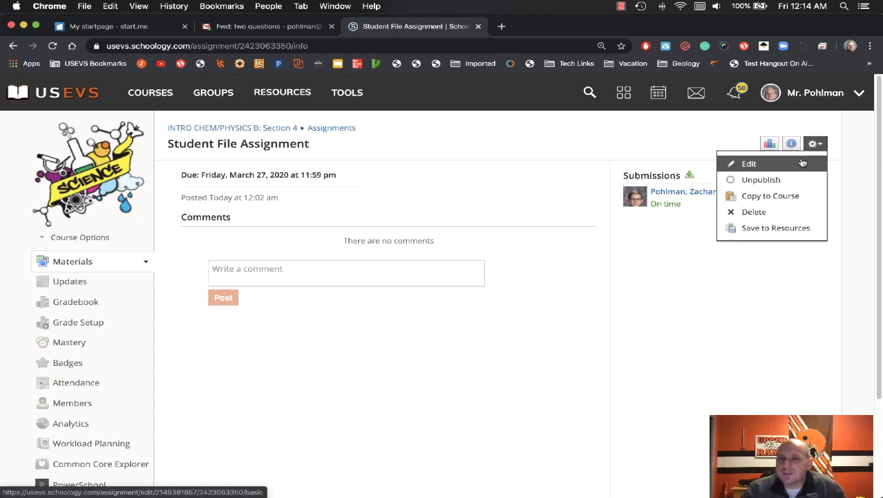
left_click(802, 163)
left_click(283, 368)
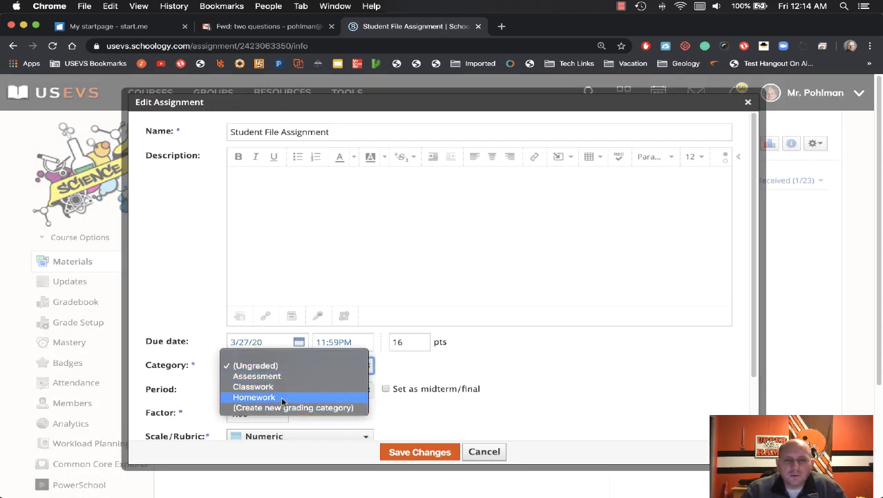
left_click(282, 399)
left_click(405, 452)
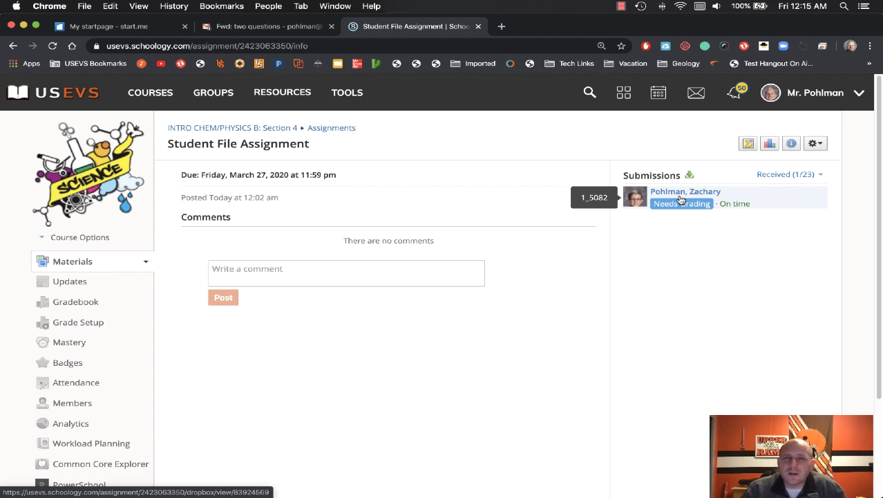
left_click(245, 131)
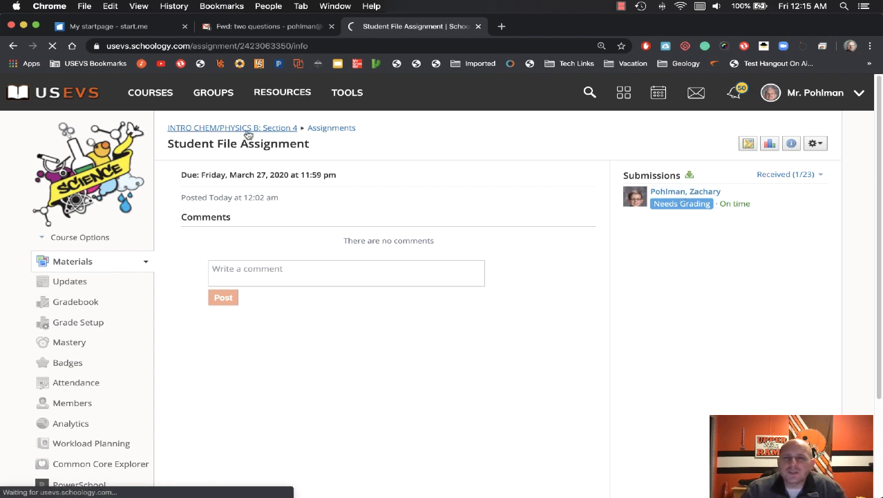